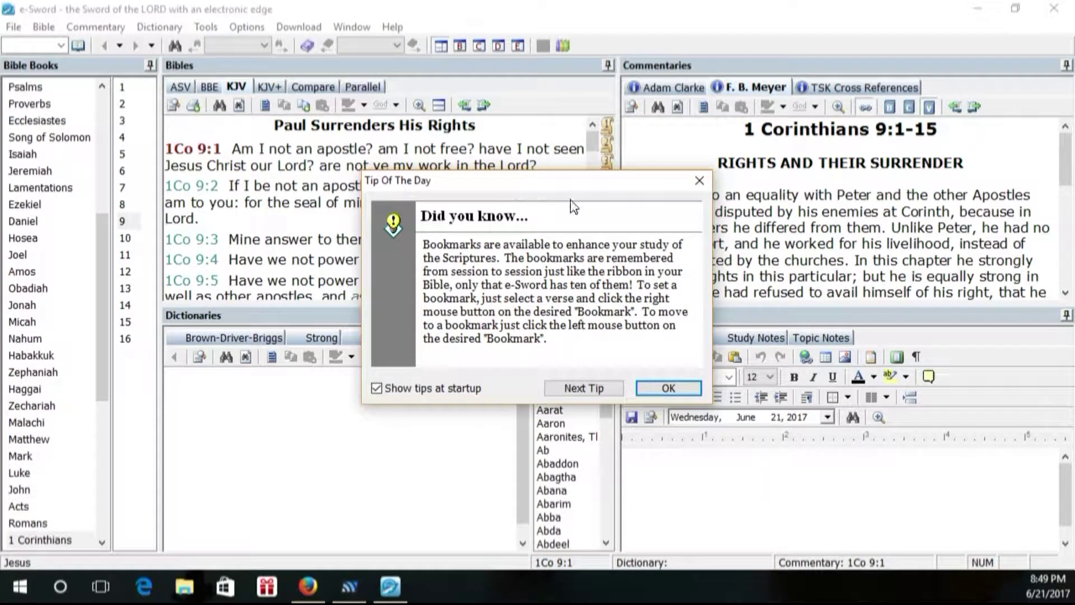
# Dismiss the tip of the day, look through the Study Notes and Topic Notes editors, and return to Journal Notes
pyautogui.click(699, 179)
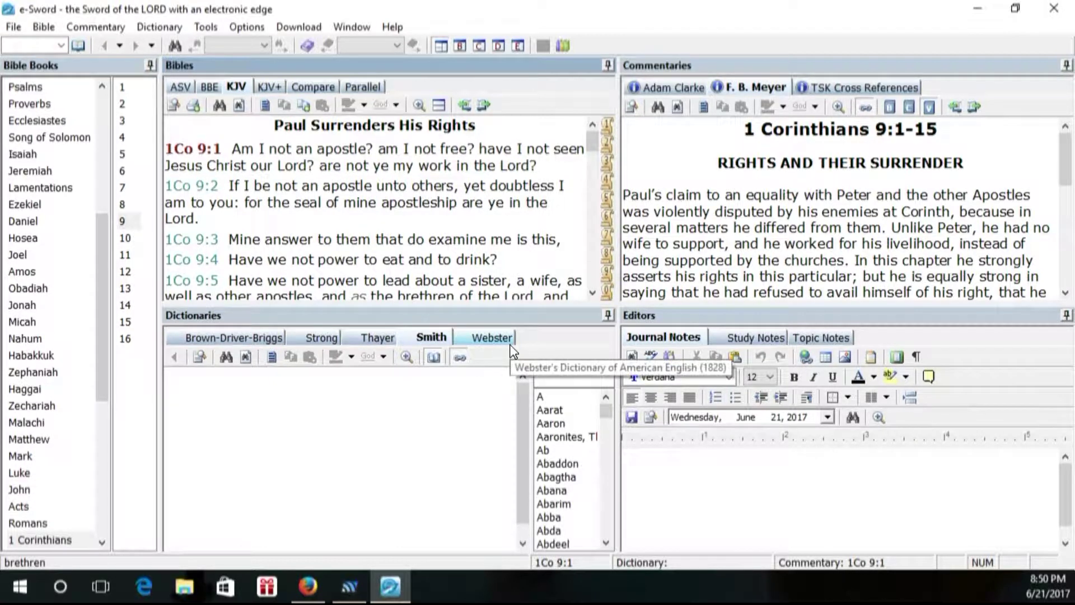
pyautogui.click(784, 365)
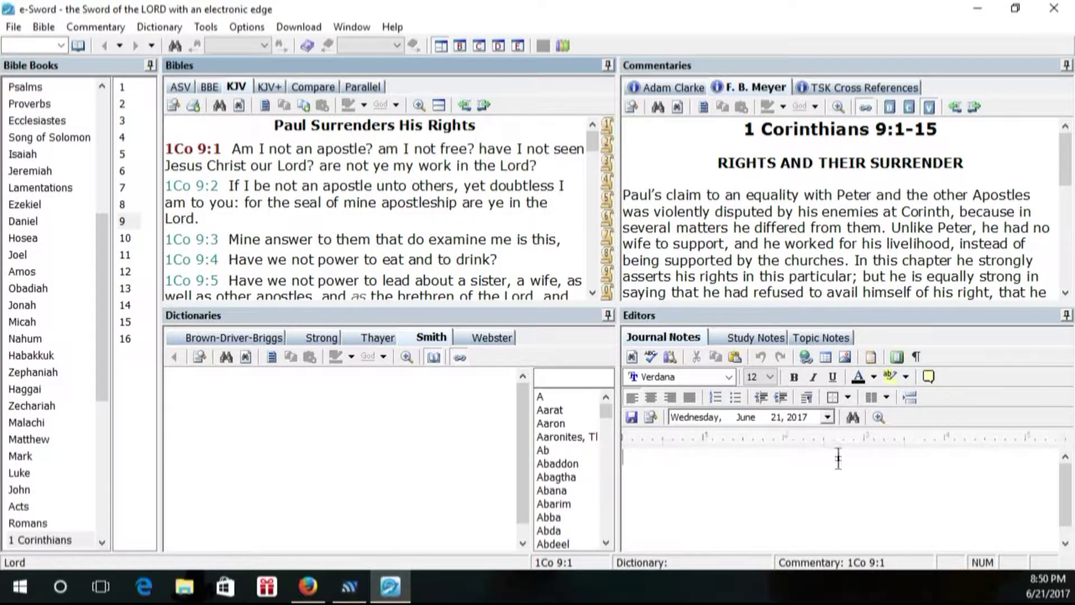
pyautogui.click(752, 338)
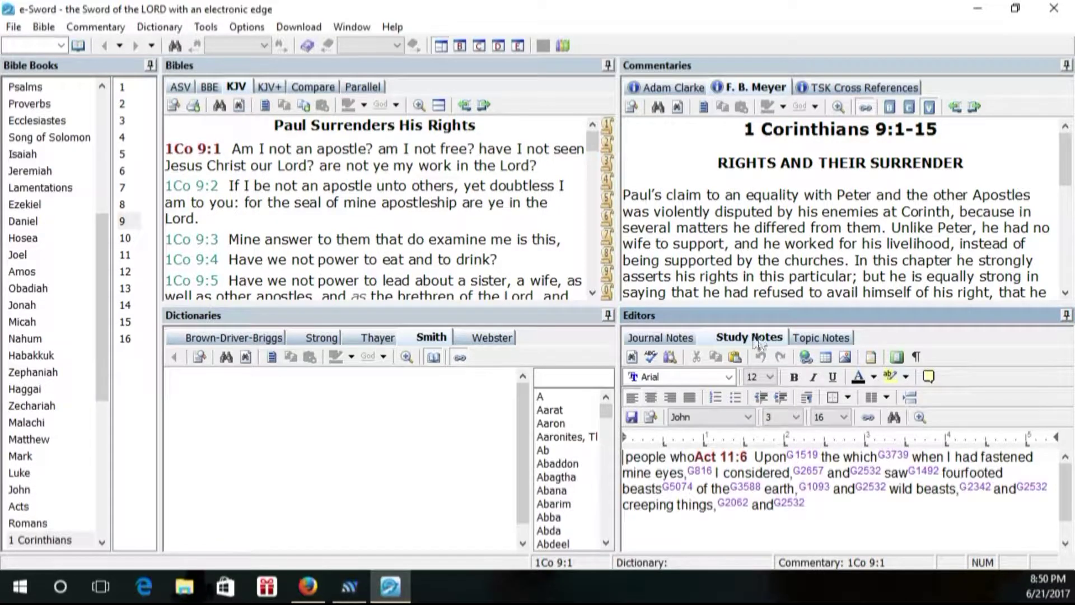
pyautogui.click(818, 337)
pyautogui.click(667, 337)
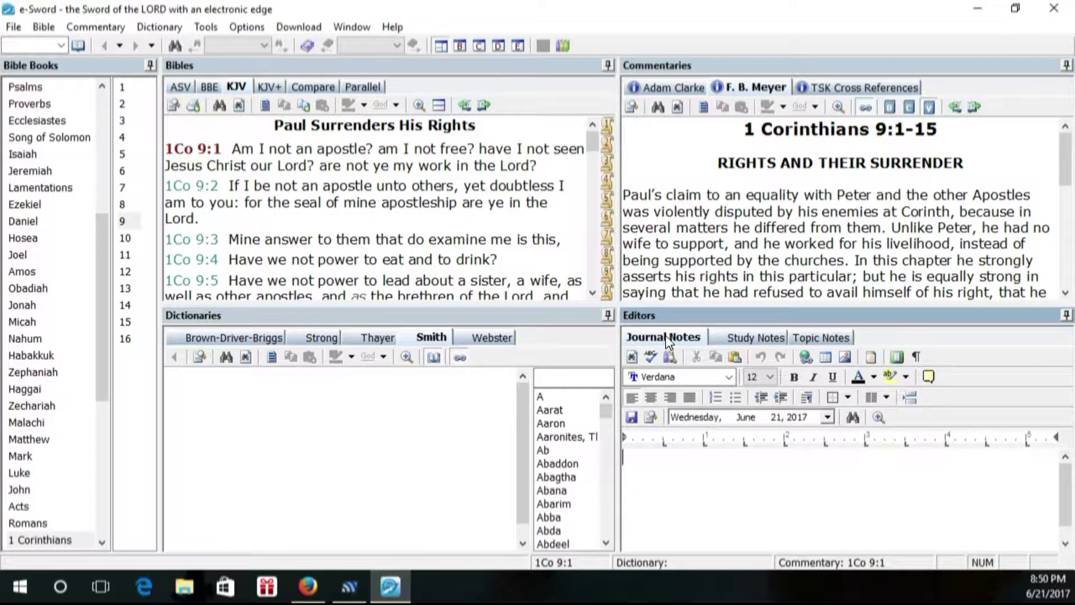
pyautogui.click(684, 461)
# Open the Bible search and search the KJV for the word "gentile"
pyautogui.click(44, 28)
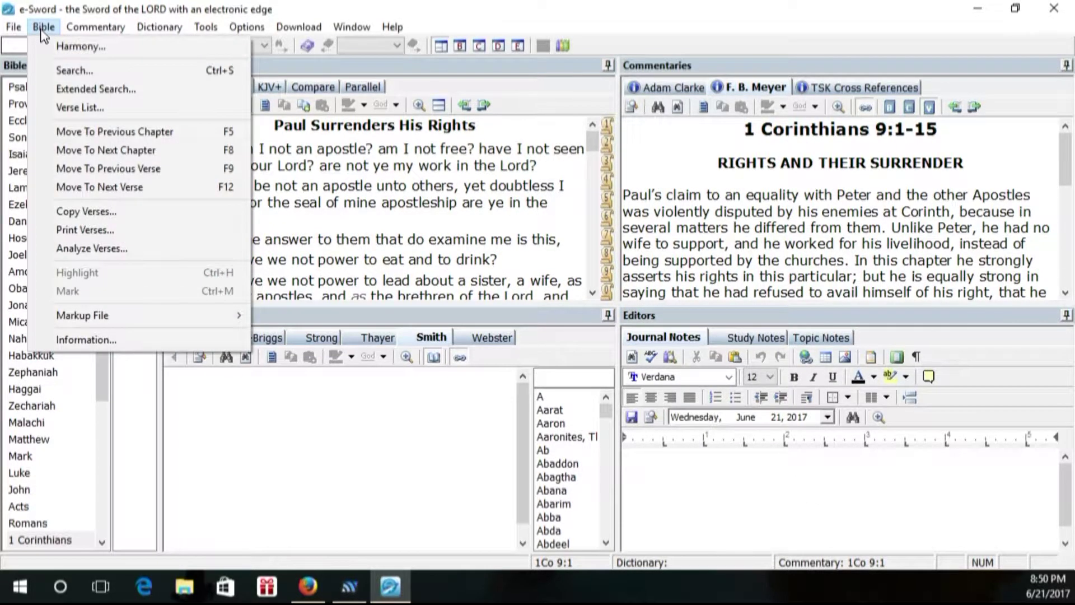
pyautogui.click(75, 73)
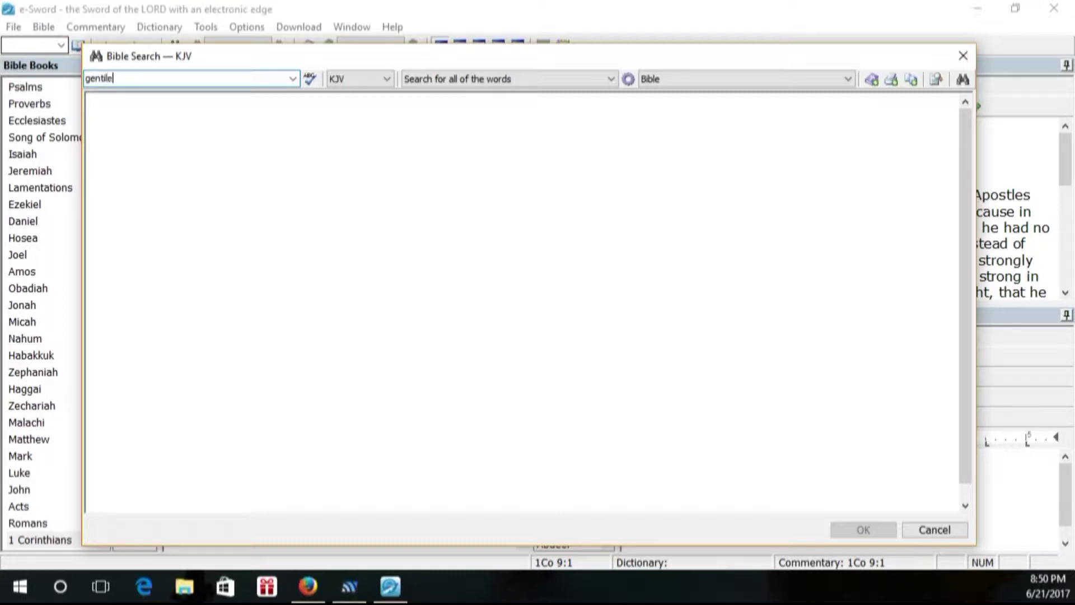
pyautogui.press('Return')
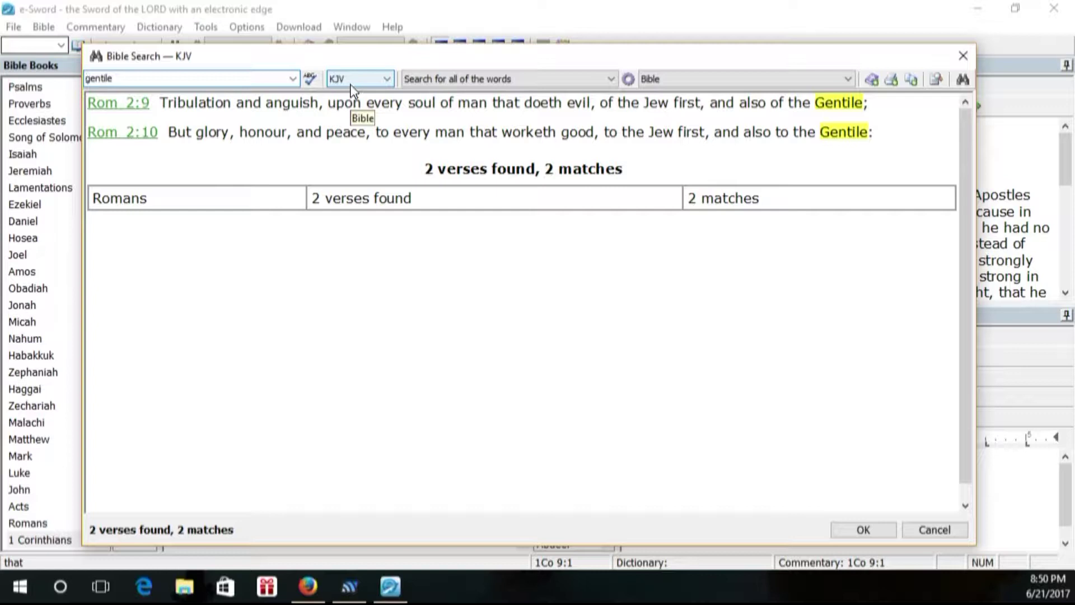
# Check which Bible versions can be searched and preview the Romans 2:10 verse from the results
pyautogui.click(379, 85)
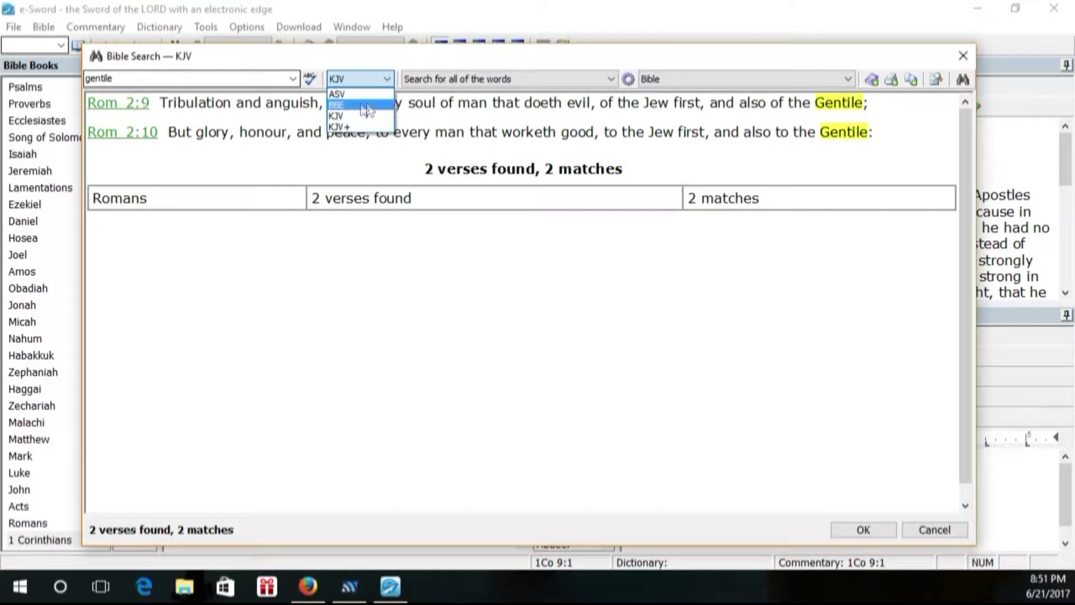
pyautogui.click(429, 118)
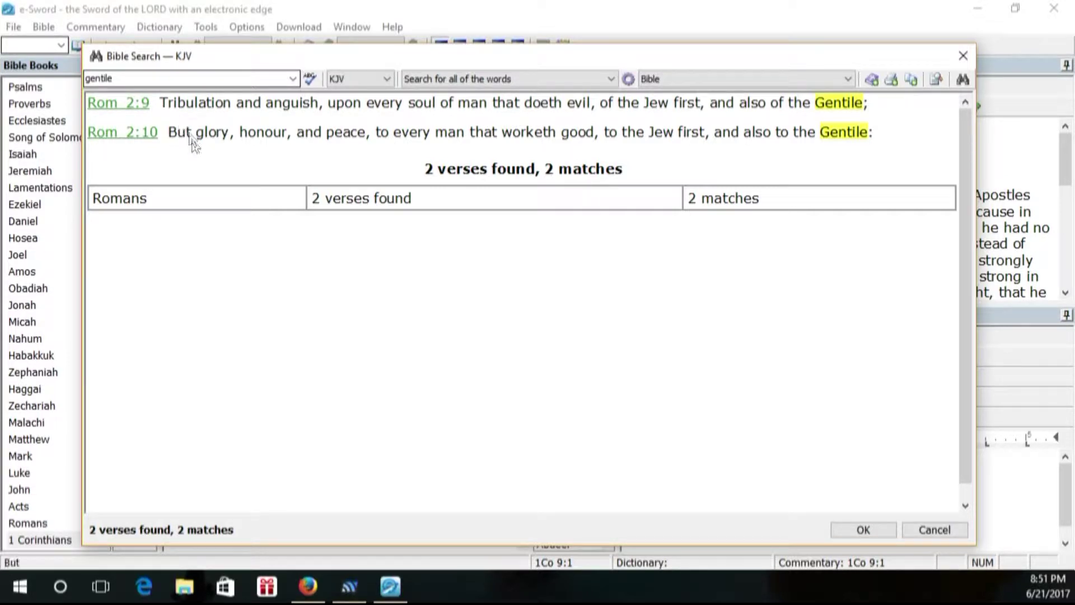
pyautogui.scroll(-1, 317, 296)
pyautogui.scroll(1, 315, 297)
pyautogui.click(115, 133)
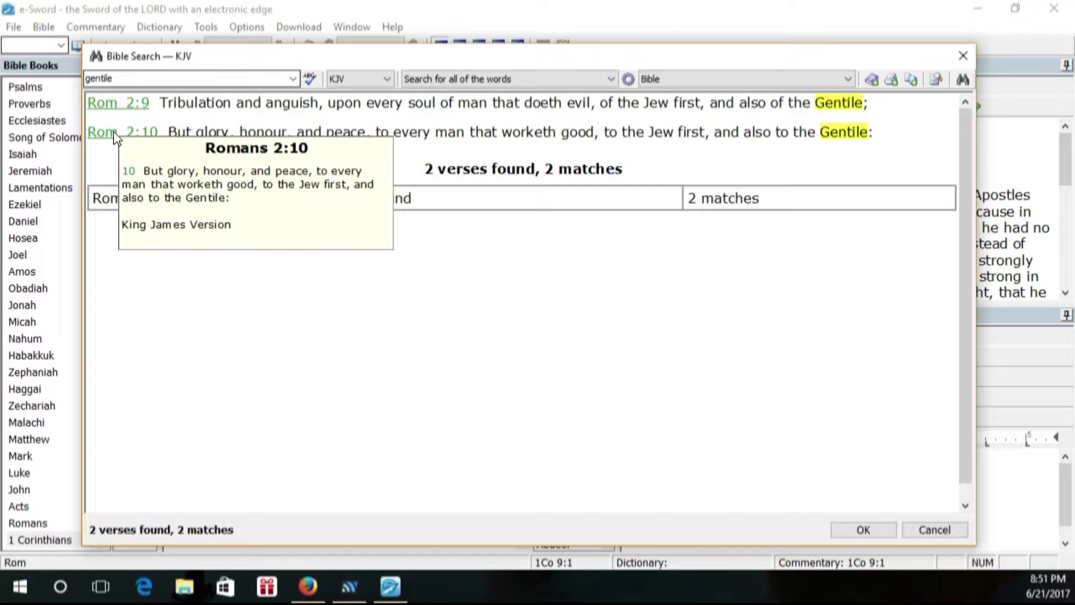
pyautogui.moveTo(120, 108)
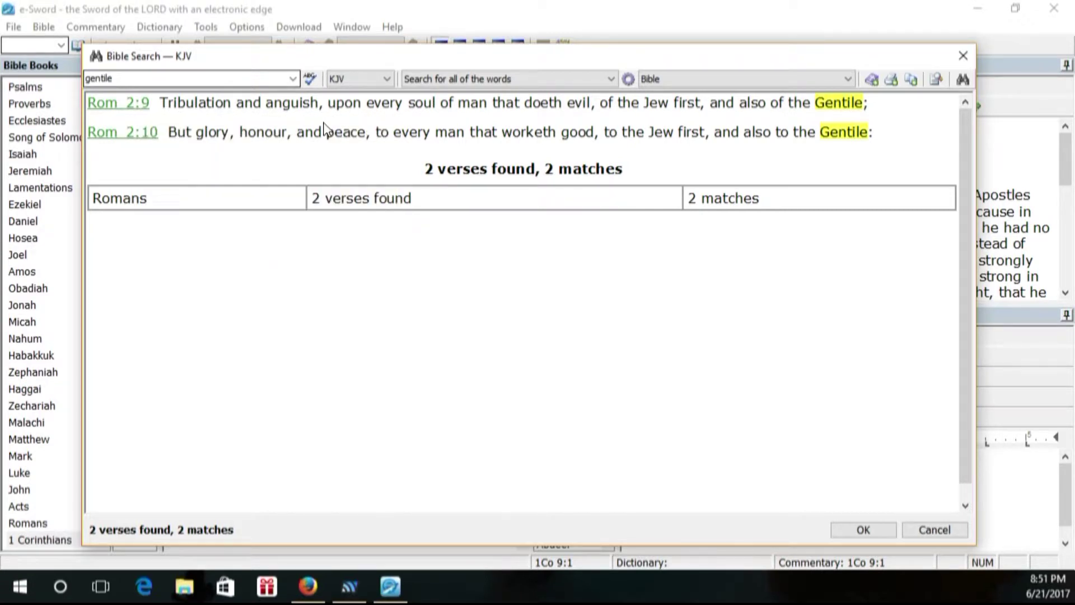
# Switch the search to the ASV version and search for "gentile" again
pyautogui.click(386, 80)
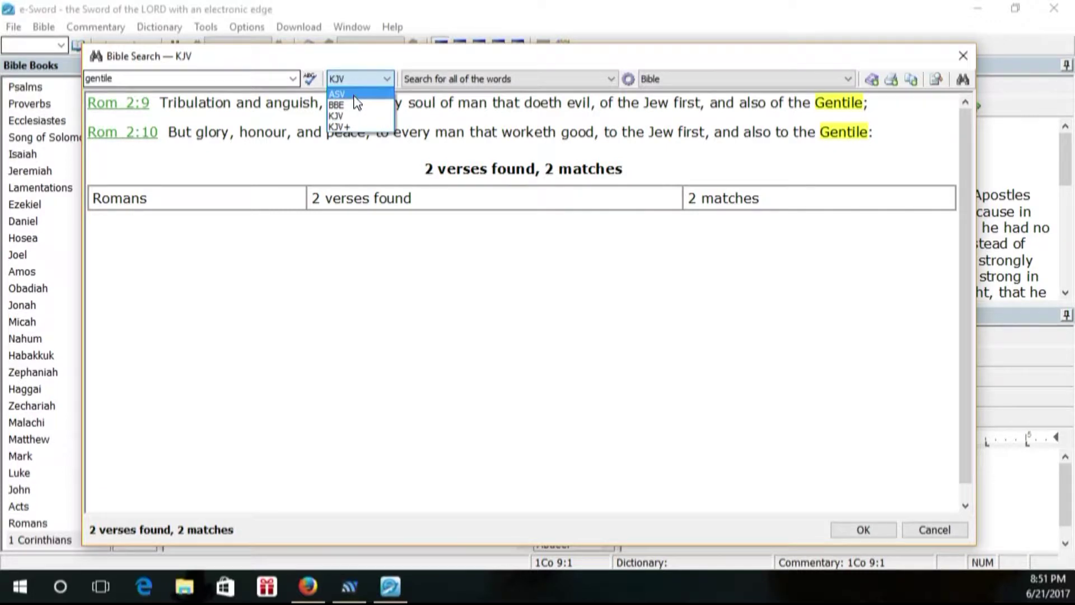
pyautogui.click(357, 96)
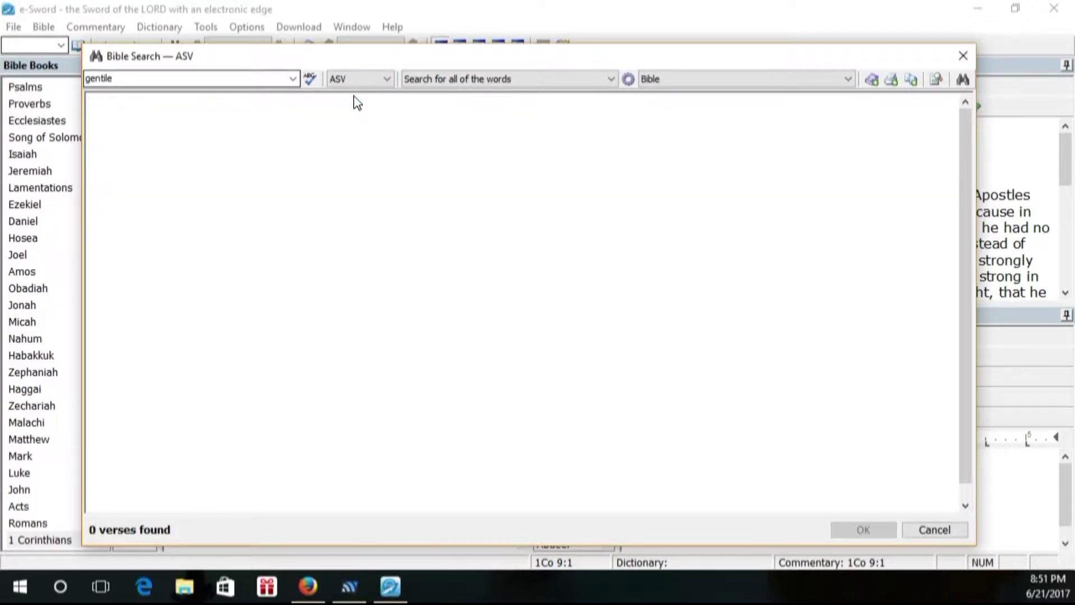
pyautogui.click(246, 79)
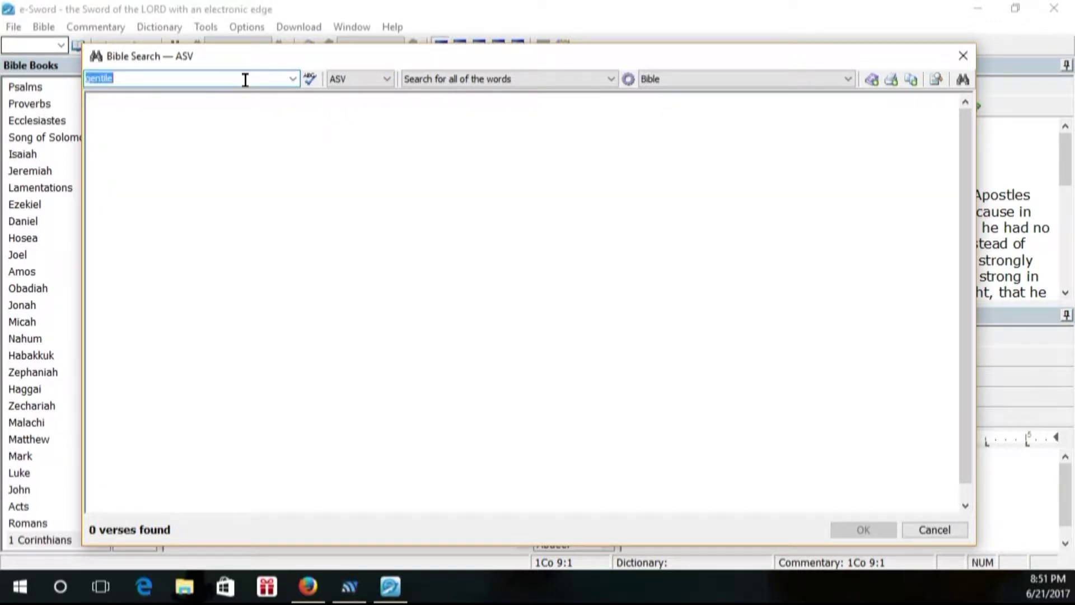
pyautogui.click(246, 80)
pyautogui.press('Return')
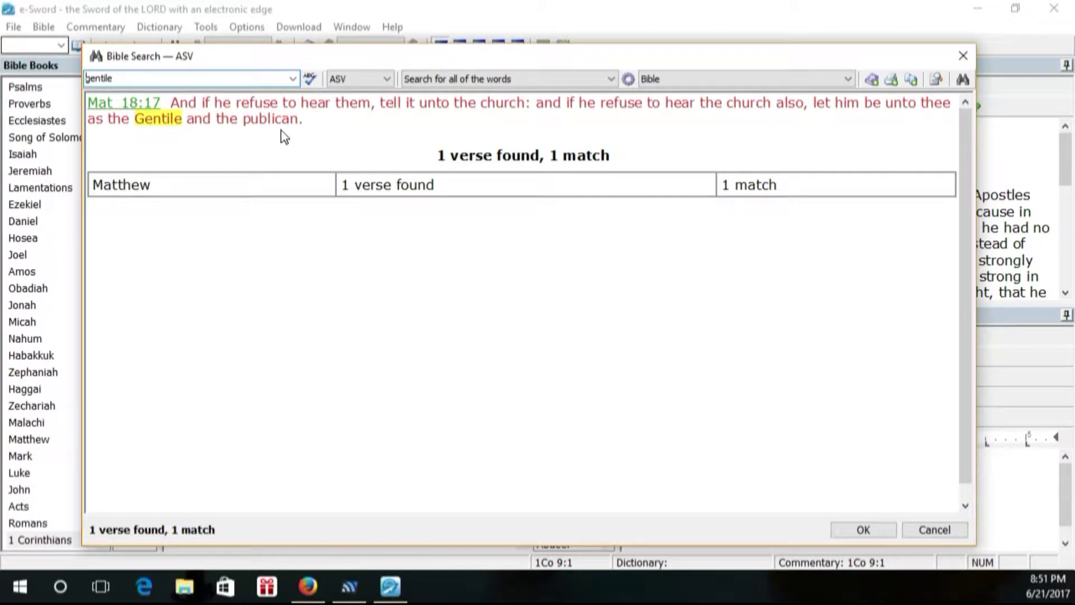
pyautogui.moveTo(151, 117)
# Set the search version back to KJV and search for "faith"
pyautogui.click(379, 82)
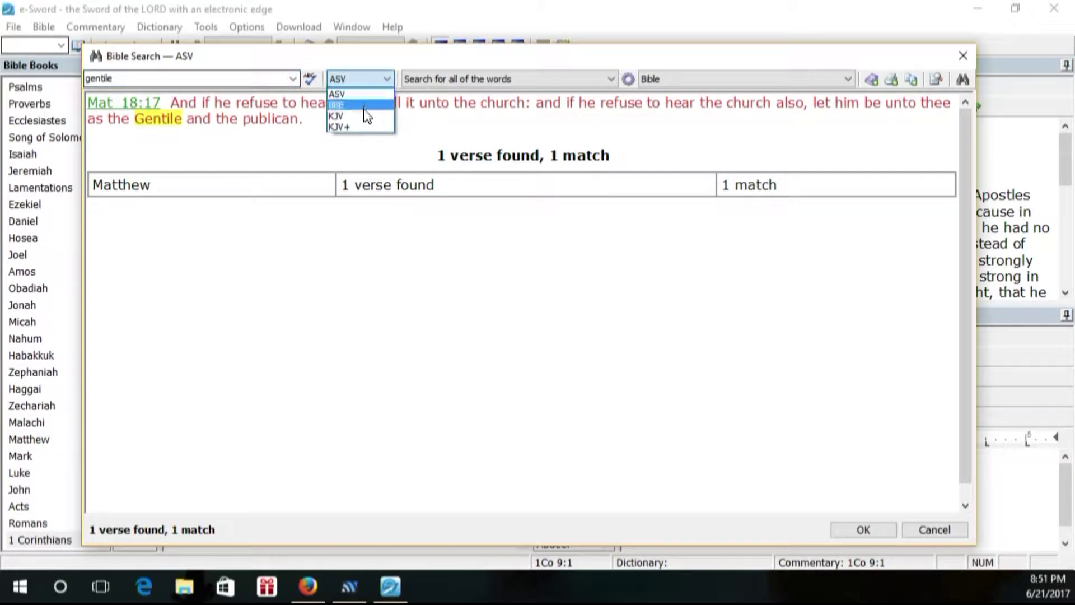
pyautogui.click(359, 117)
pyautogui.doubleClick(225, 78)
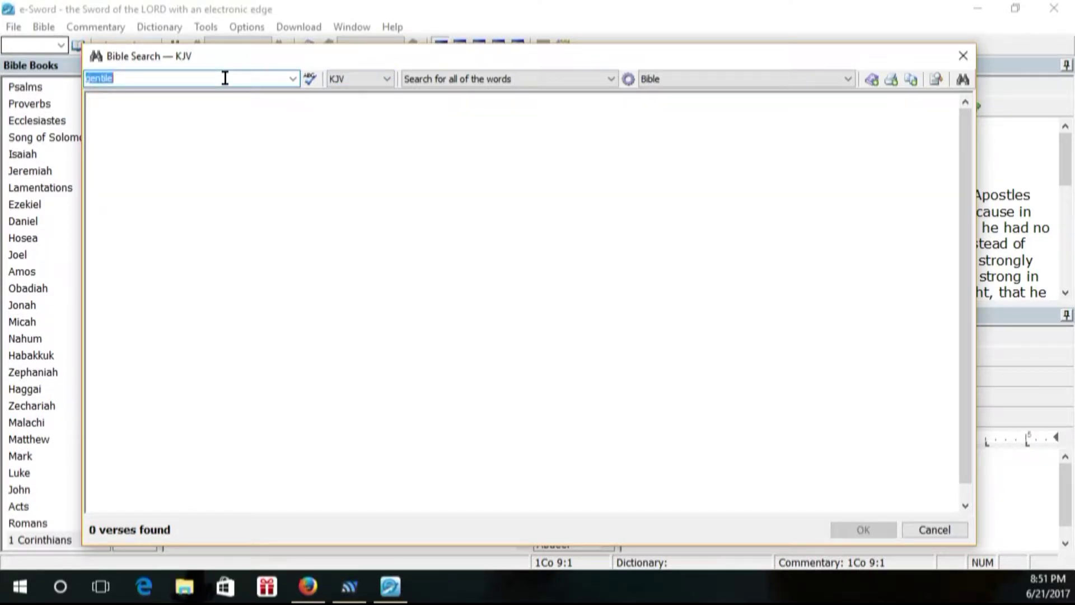
pyautogui.write('faith')
pyautogui.press('Return')
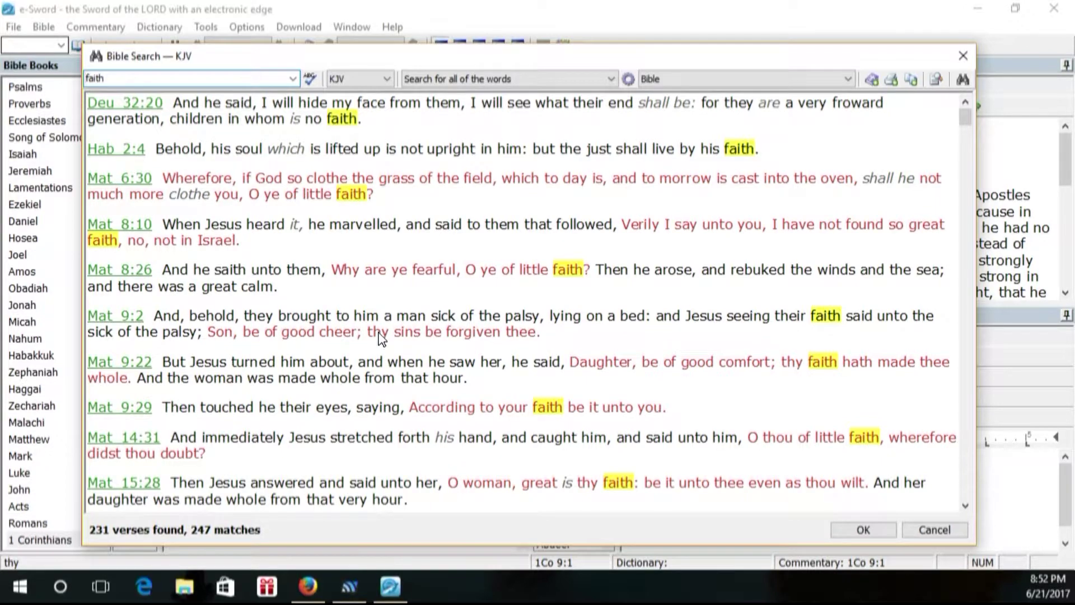
# Examine the verses found for "faith" and the table of verses and matches per book at their end
pyautogui.scroll(-4, 374, 267)
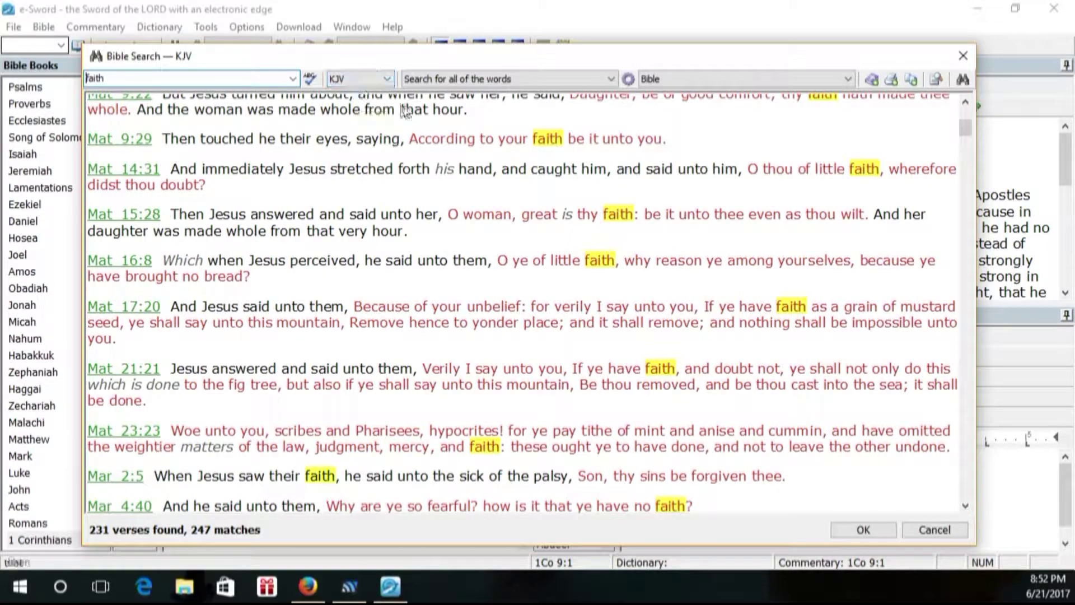
pyautogui.scroll(-4, 411, 210)
pyautogui.scroll(-20, 417, 219)
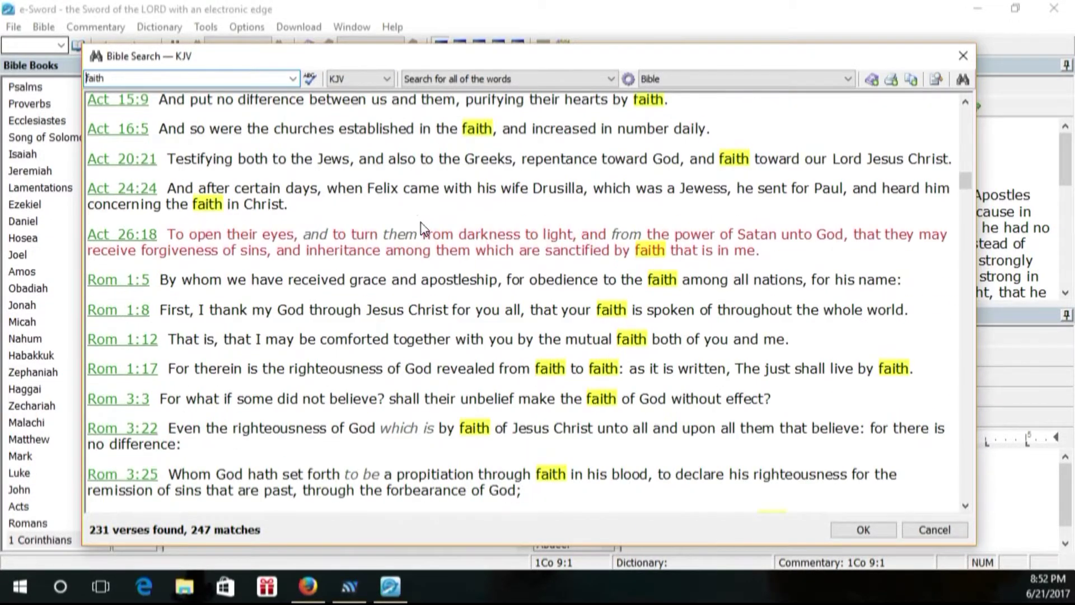
pyautogui.scroll(-20, 423, 224)
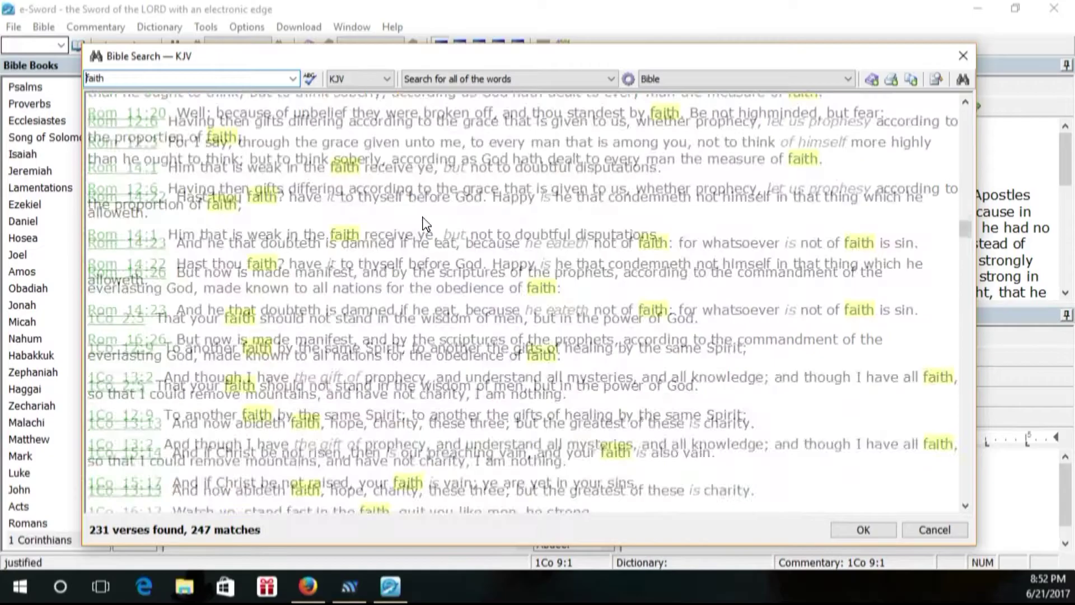
pyautogui.scroll(-20, 426, 224)
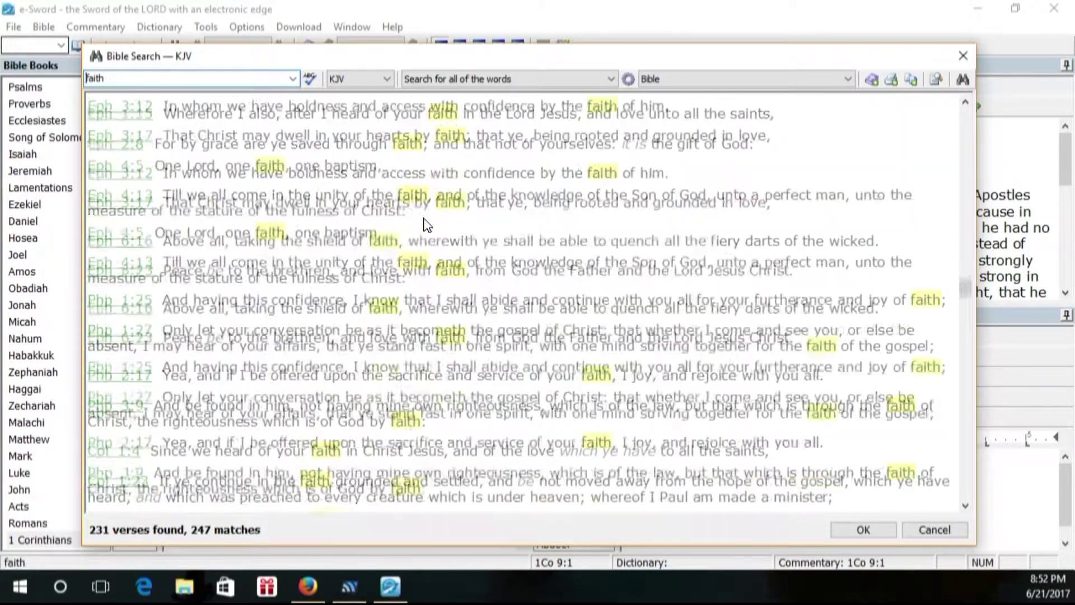
pyautogui.scroll(-20, 429, 225)
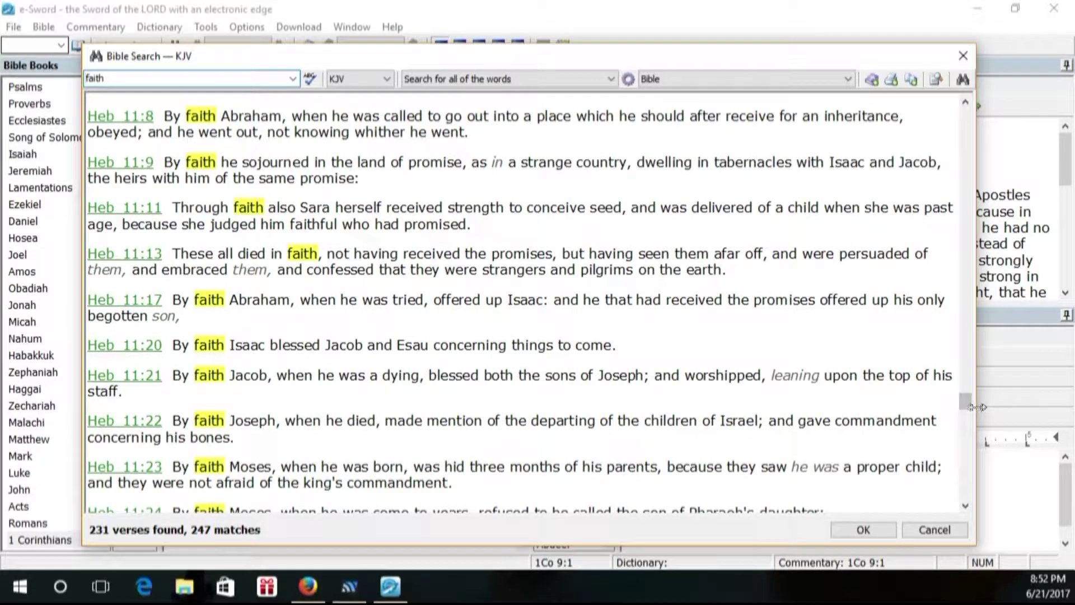
pyautogui.moveTo(968, 405); pyautogui.dragTo(966, 462)
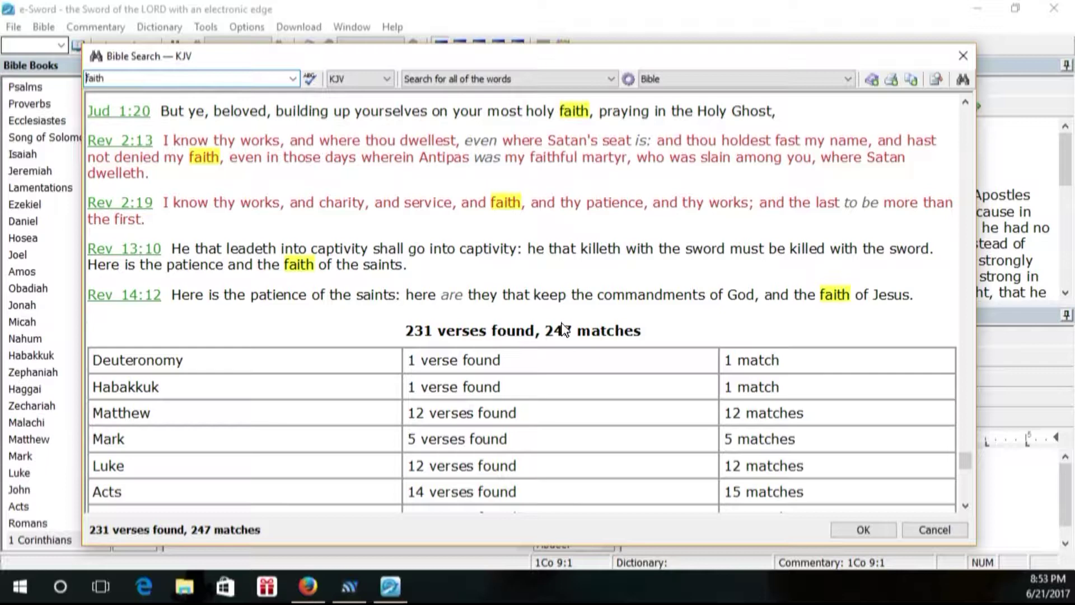
pyautogui.scroll(-3, 560, 329)
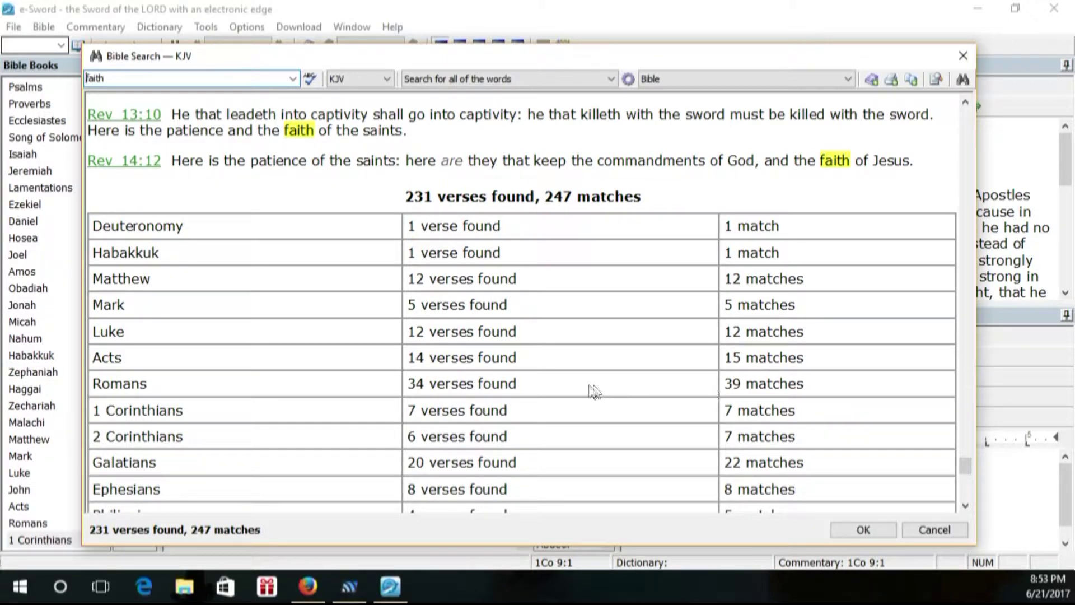
pyautogui.scroll(3, 558, 387)
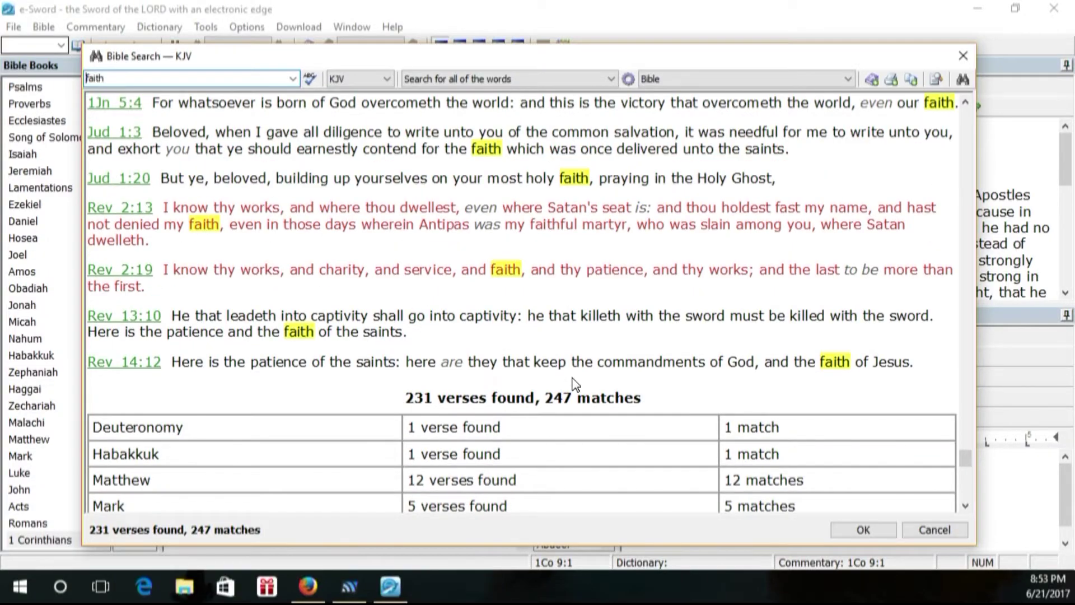
pyautogui.scroll(-6, 574, 384)
pyautogui.scroll(-5, 577, 384)
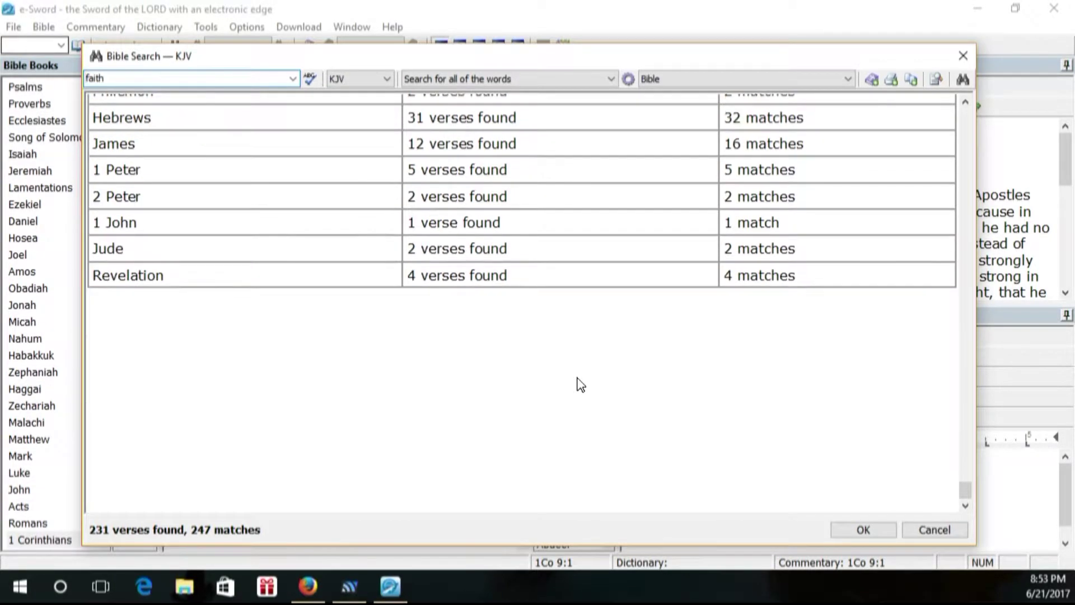
pyautogui.scroll(10, 577, 385)
pyautogui.scroll(5, 581, 384)
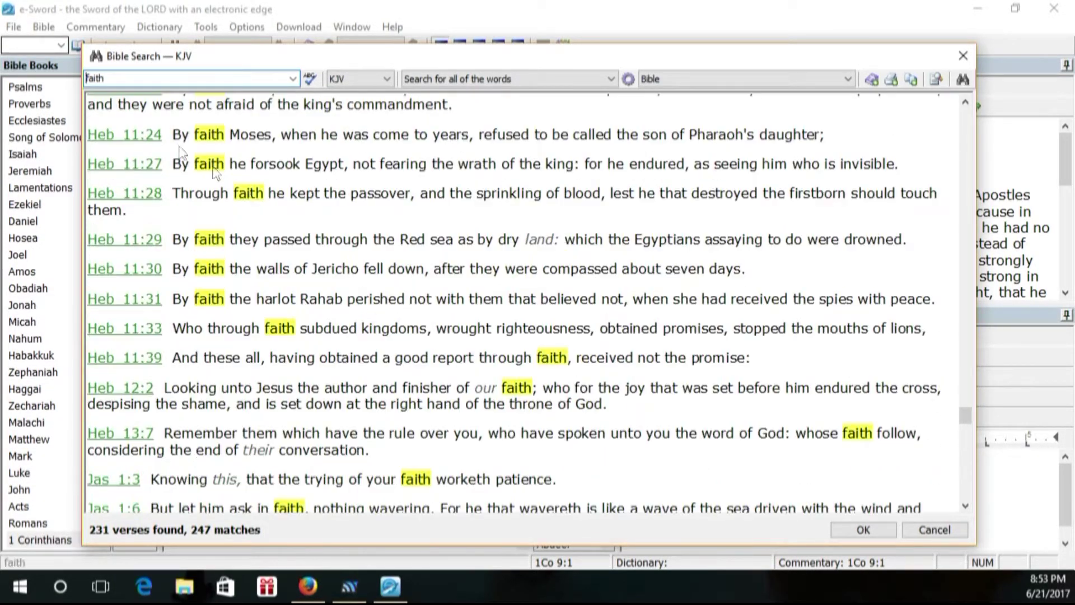
# Search the KJV for "kingdom" with the range limited to the New Testament, matching all of the words
pyautogui.doubleClick(106, 78)
pyautogui.write('kingdom')
pyautogui.click(614, 80)
pyautogui.click(668, 111)
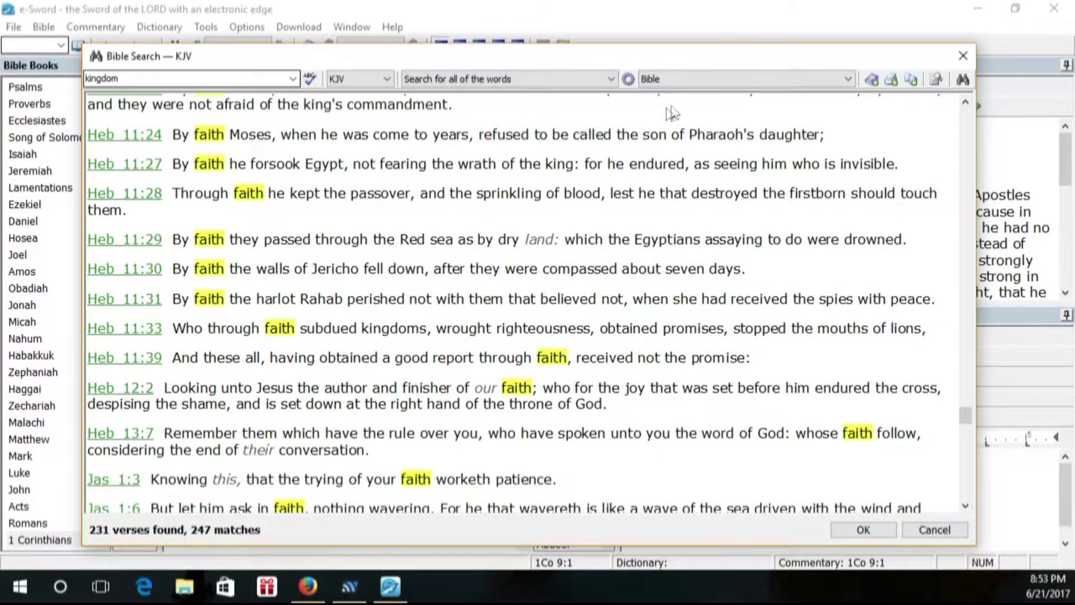
pyautogui.click(846, 82)
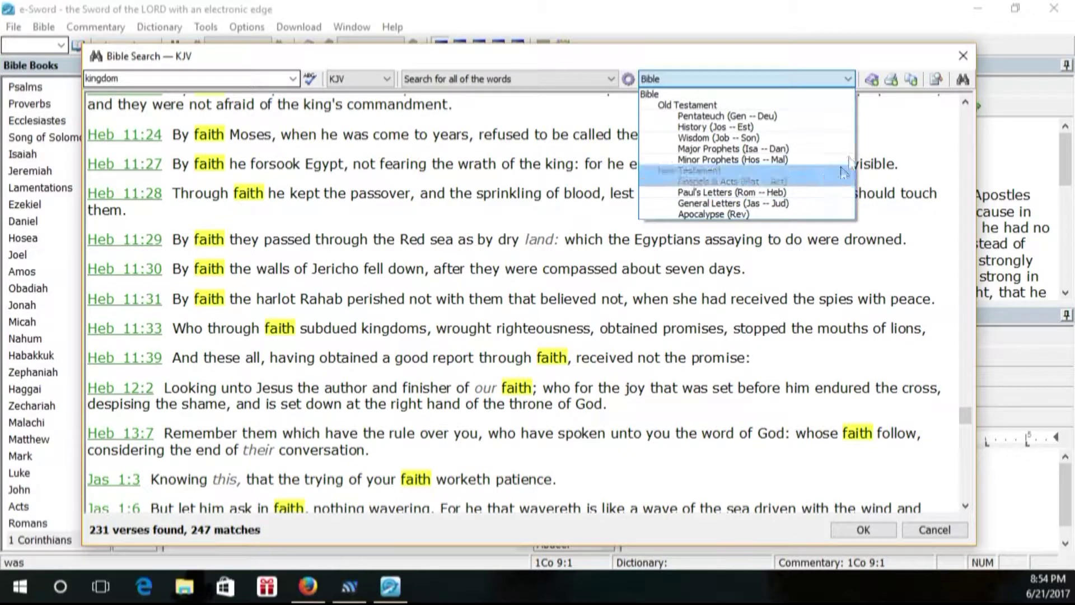
pyautogui.click(715, 171)
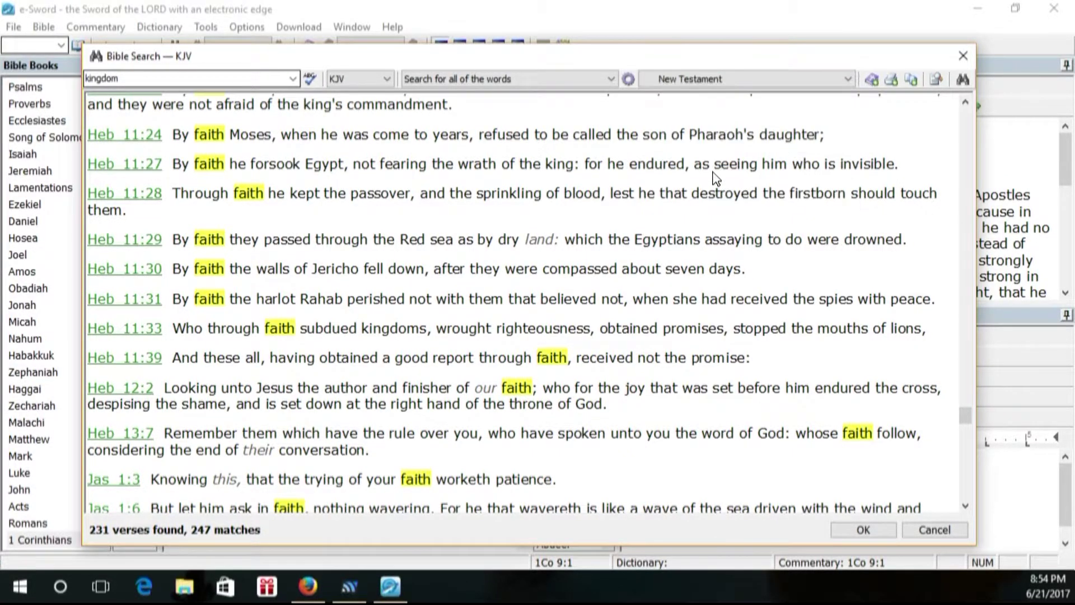
pyautogui.click(145, 81)
pyautogui.click(145, 82)
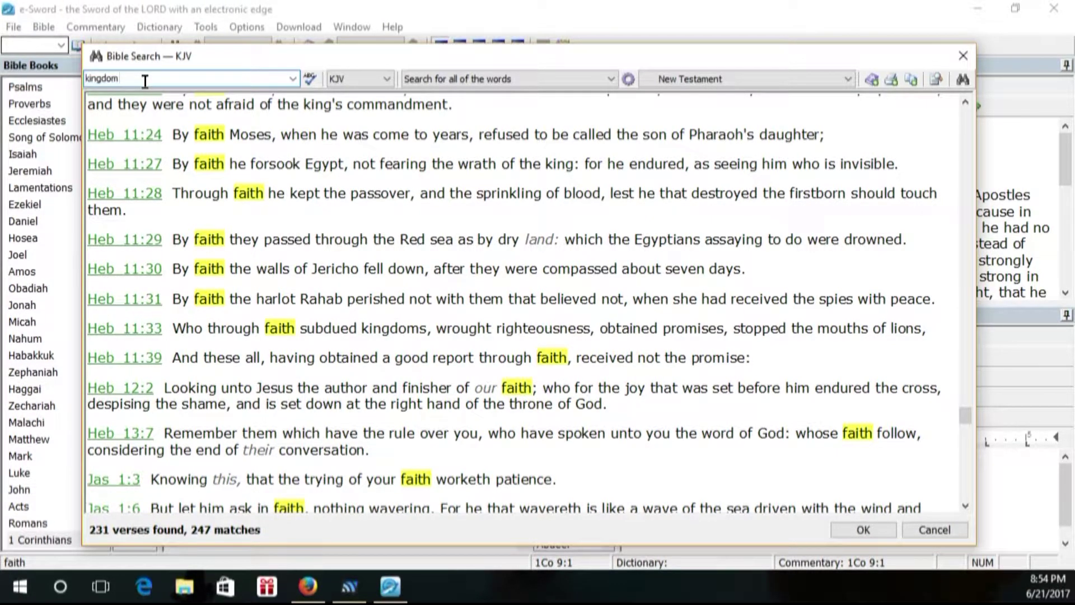
pyautogui.press('Return')
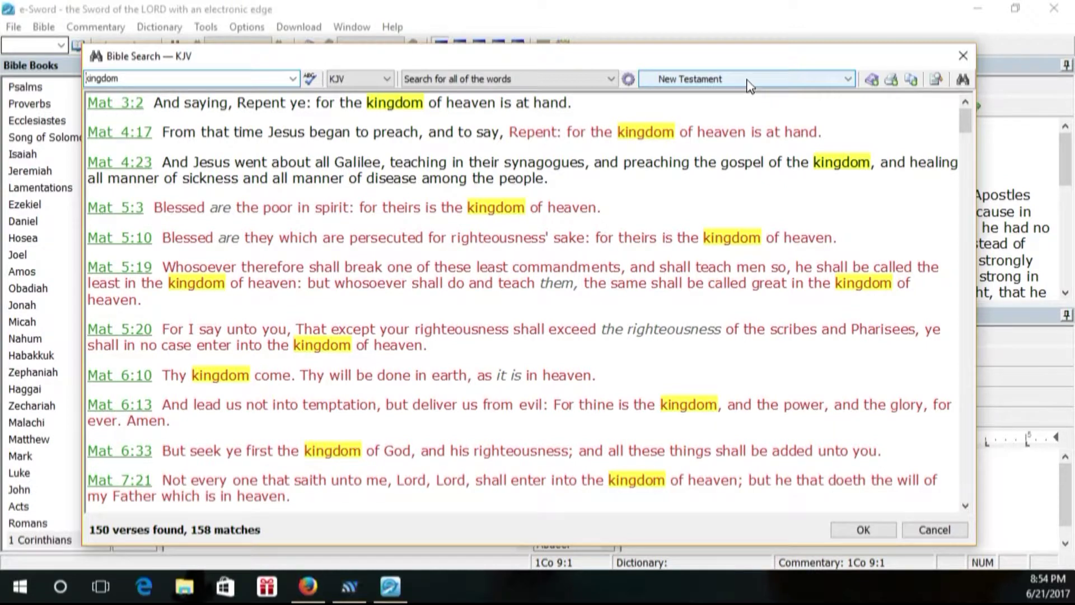
# Add "see" to the search text and search the New Testament for all of the words "kingdom see"
pyautogui.click(601, 79)
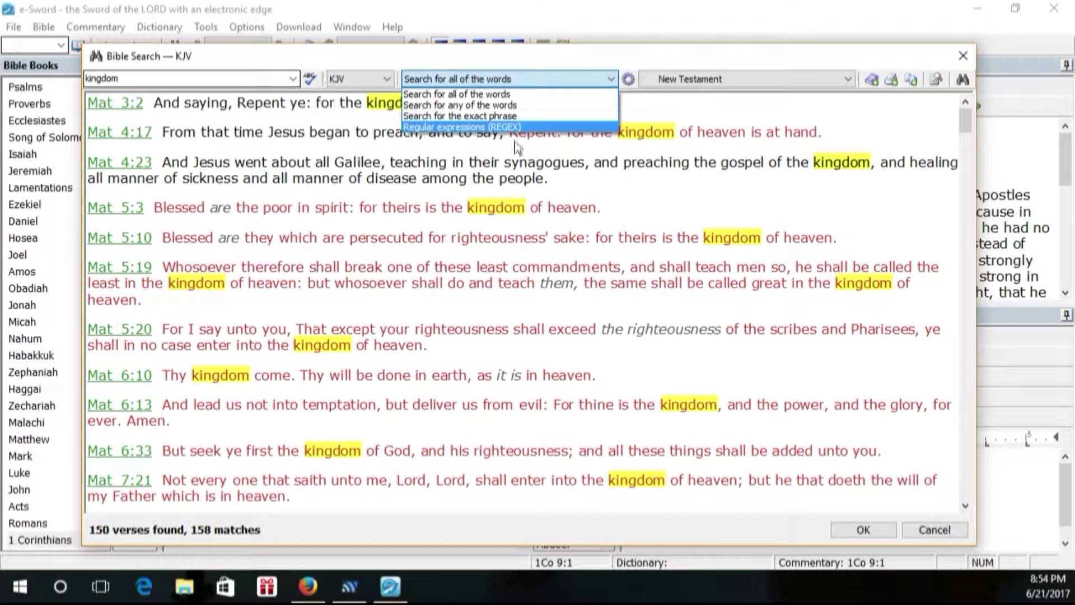
pyautogui.click(192, 84)
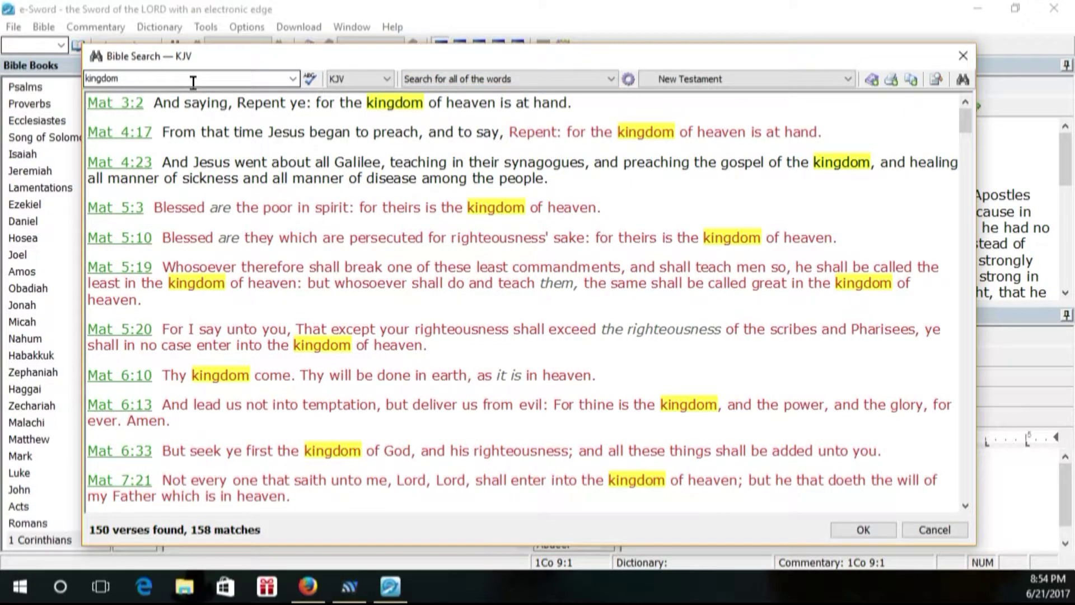
pyautogui.doubleClick(193, 82)
pyautogui.click(193, 83)
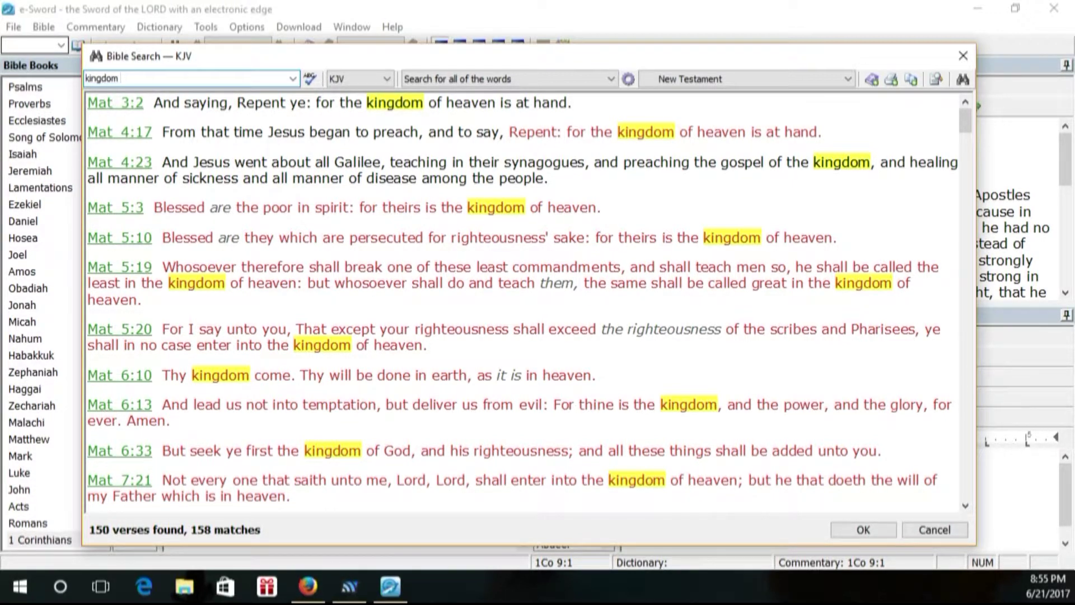
pyautogui.write('see')
pyautogui.press('Return')
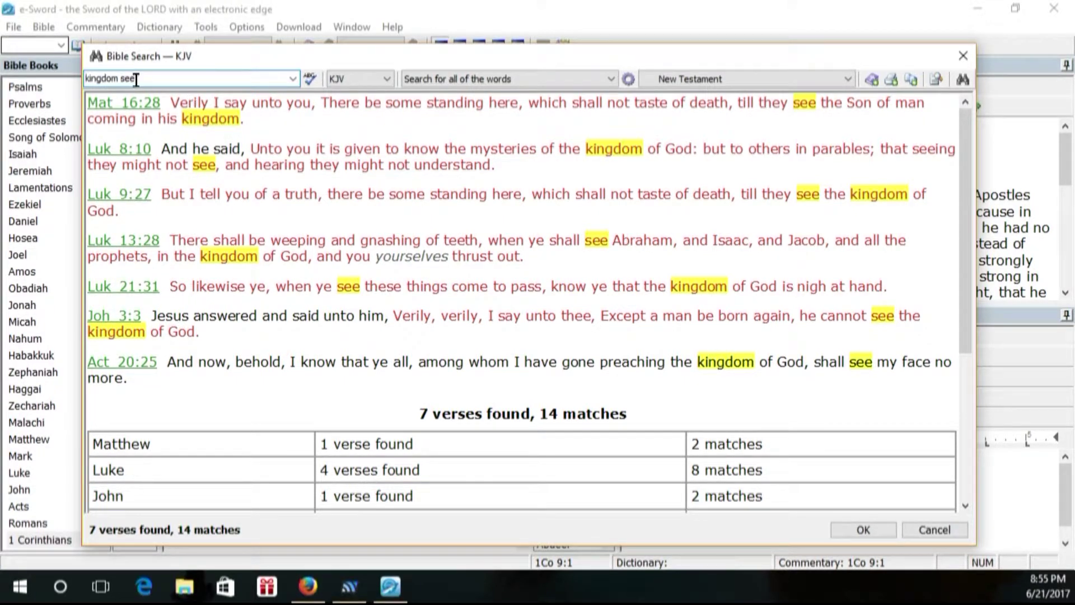
# Search the New Testament for any of the words "kingdom see" and look through the verses and per-book table
pyautogui.click(586, 82)
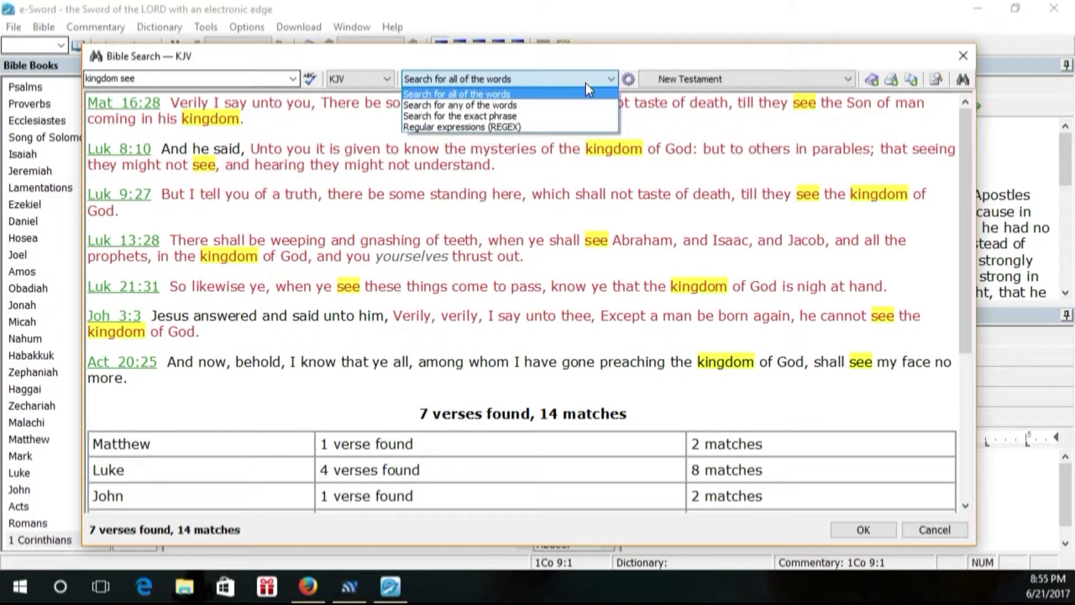
pyautogui.click(510, 105)
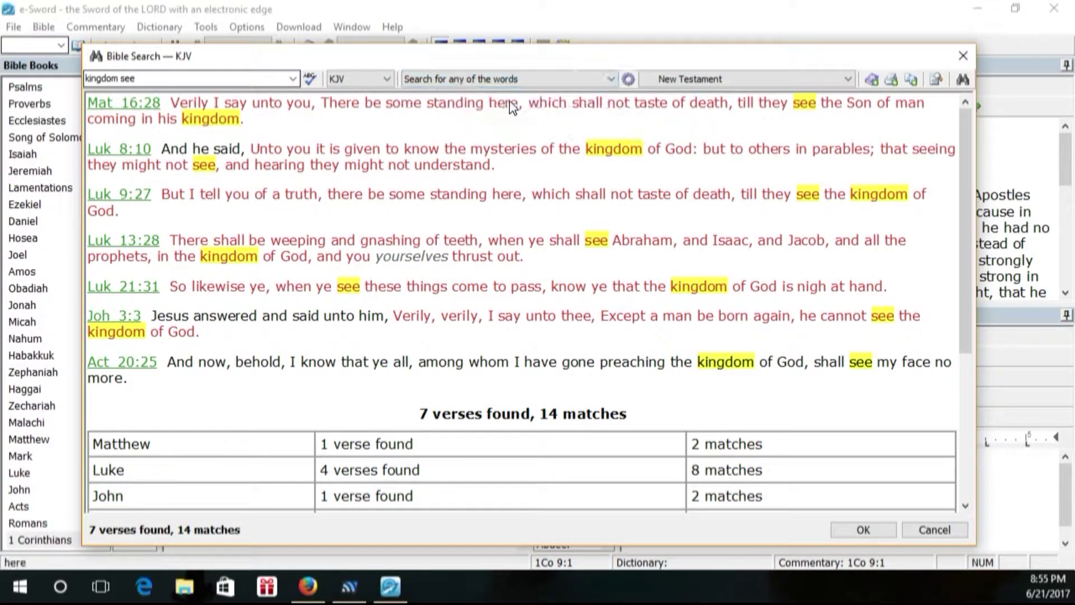
pyautogui.click(225, 81)
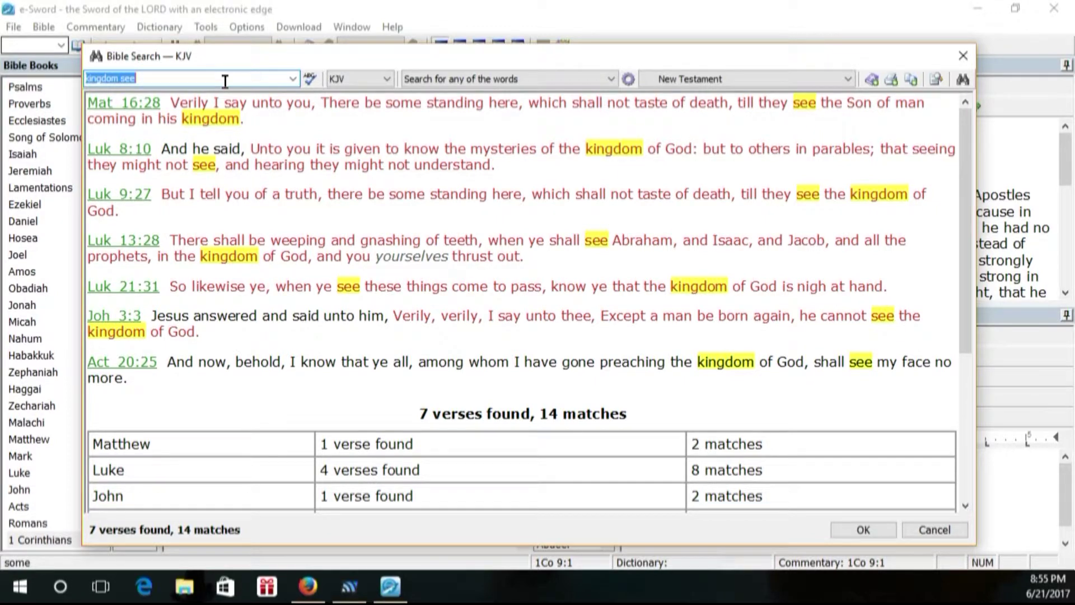
pyautogui.click(225, 81)
pyautogui.press('Return')
pyautogui.scroll(-1, 569, 260)
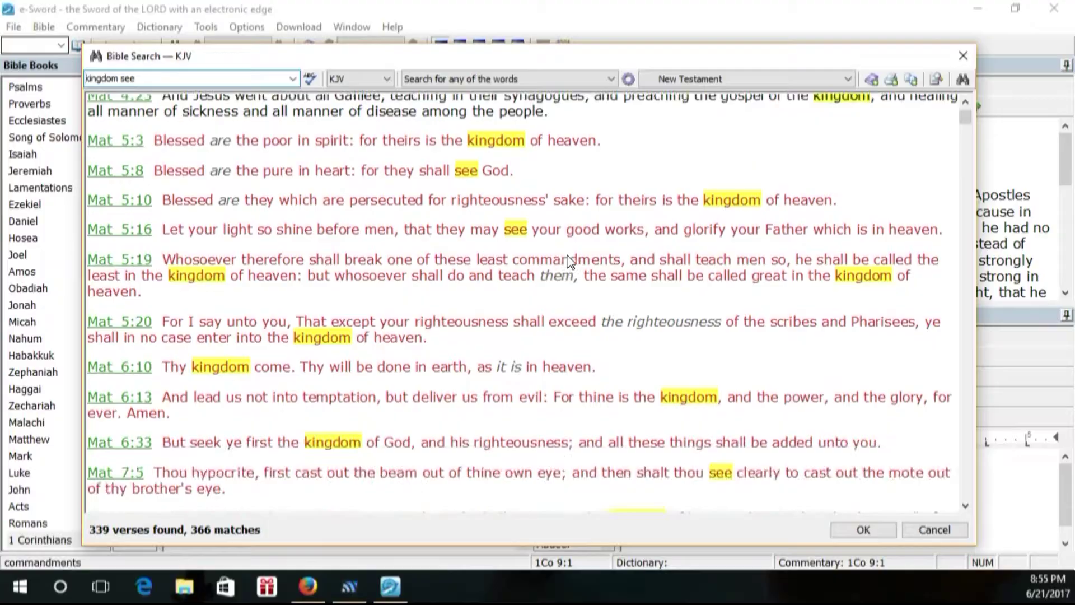
pyautogui.scroll(-3, 569, 260)
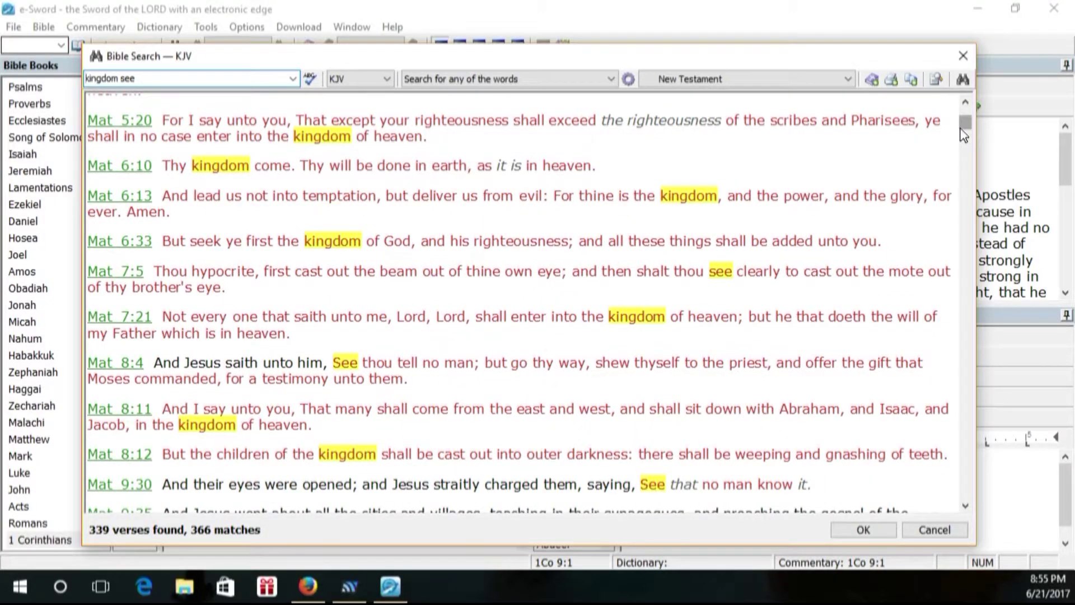
pyautogui.moveTo(963, 135); pyautogui.dragTo(963, 480)
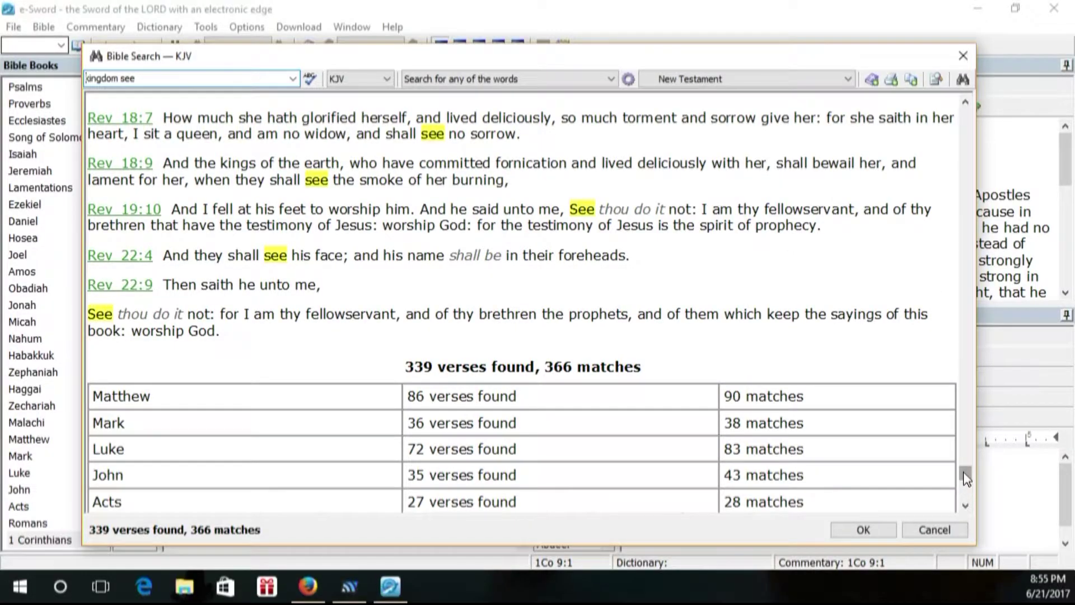
pyautogui.moveTo(965, 472); pyautogui.dragTo(923, 115)
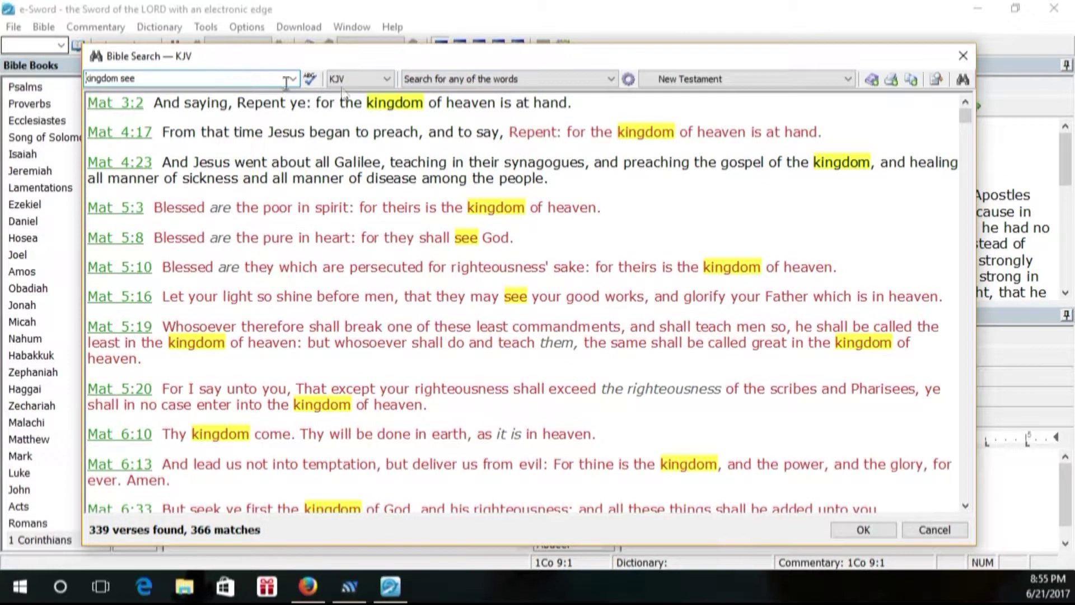
# Search the New Testament for the exact phrase "see the kingdom"
pyautogui.click(570, 84)
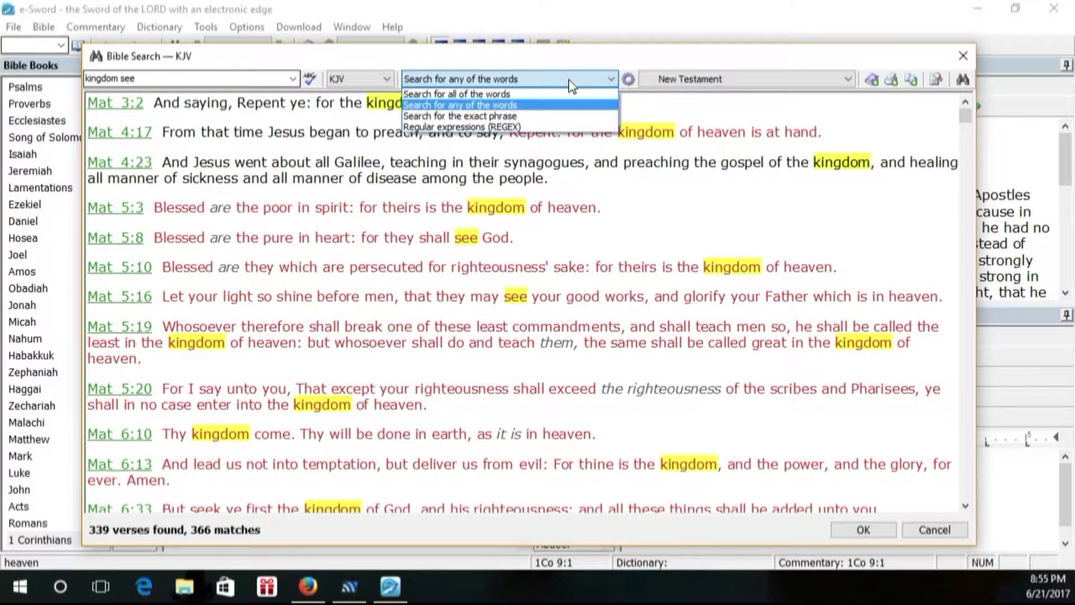
pyautogui.click(495, 116)
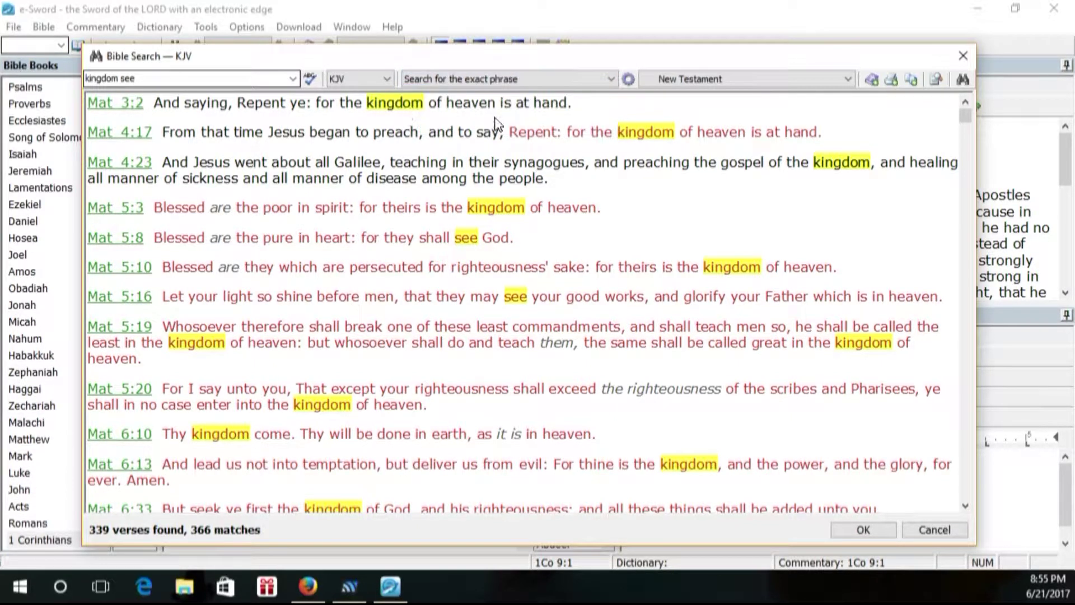
pyautogui.click(178, 78)
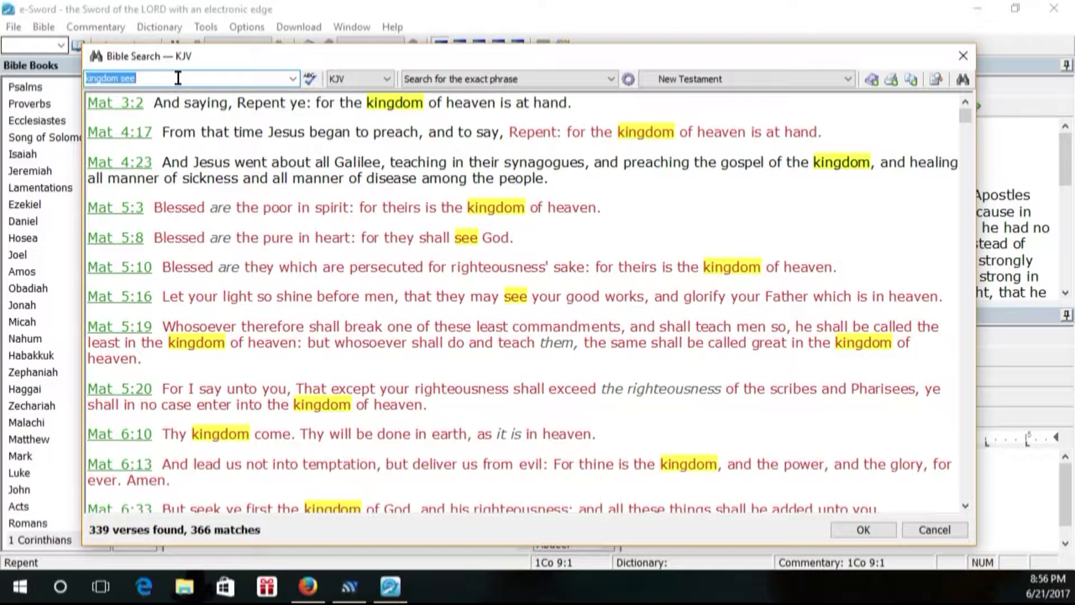
pyautogui.write('see the')
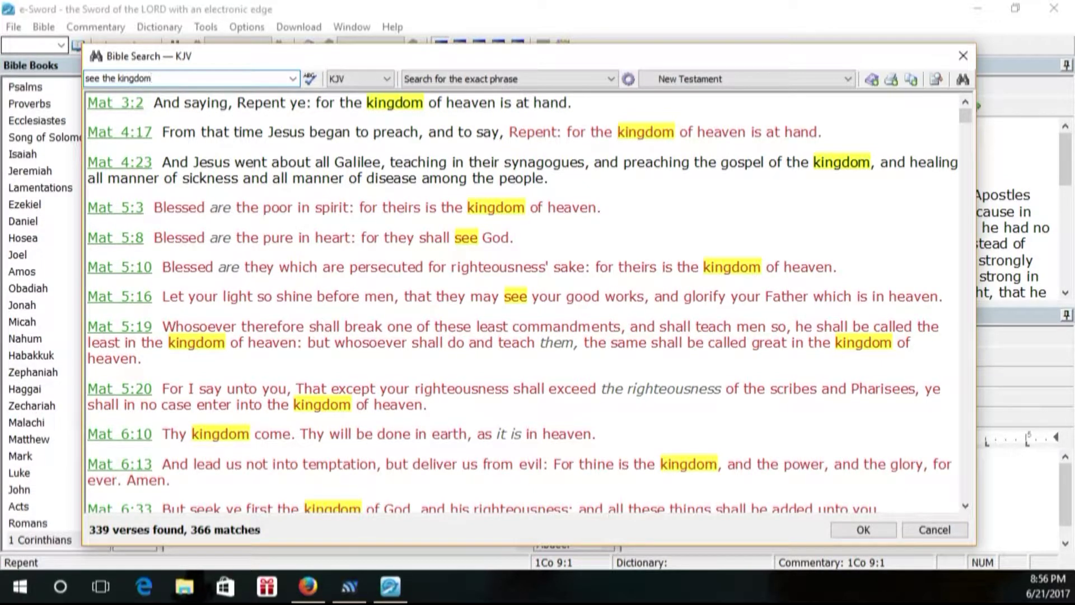
pyautogui.press('Return')
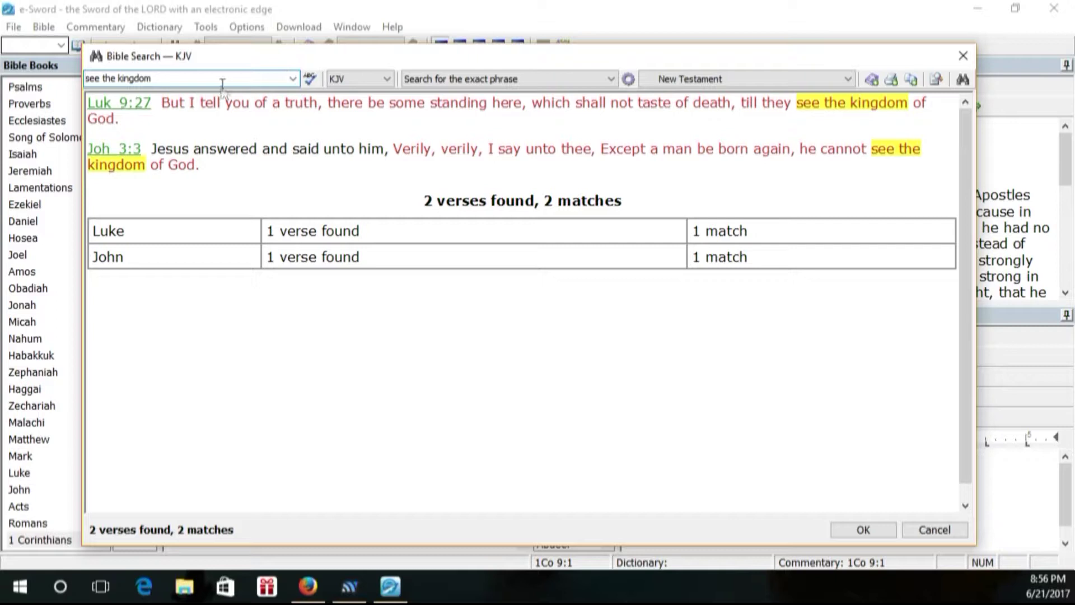
# Widen the search range to the whole Bible and repeat the exact phrase search for "see the kingdom"
pyautogui.click(163, 82)
pyautogui.click(846, 82)
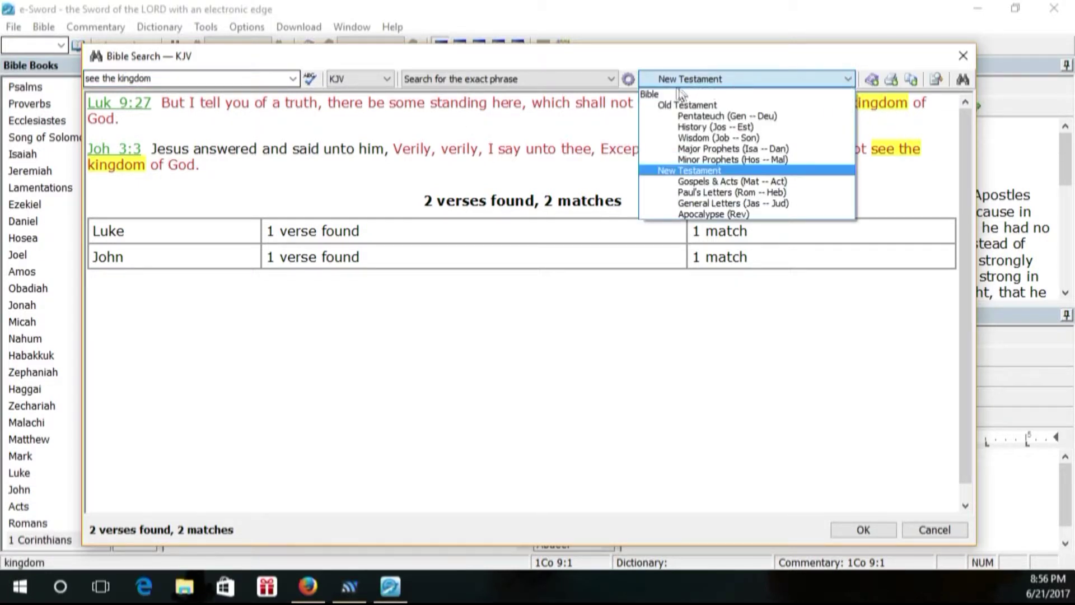
pyautogui.click(664, 104)
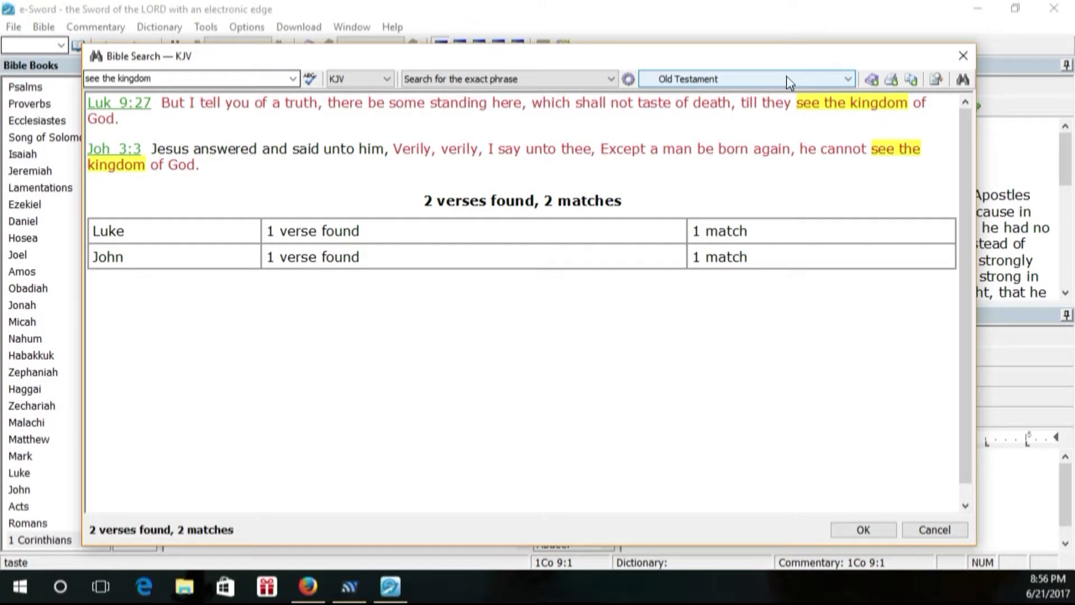
pyautogui.click(790, 83)
pyautogui.click(662, 95)
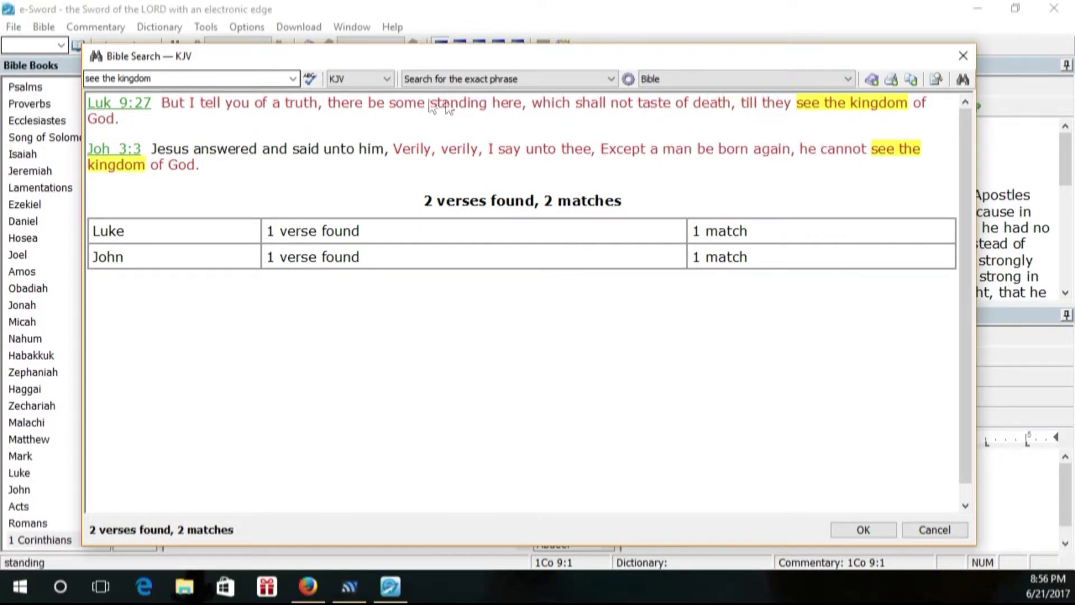
pyautogui.doubleClick(233, 79)
pyautogui.click(233, 80)
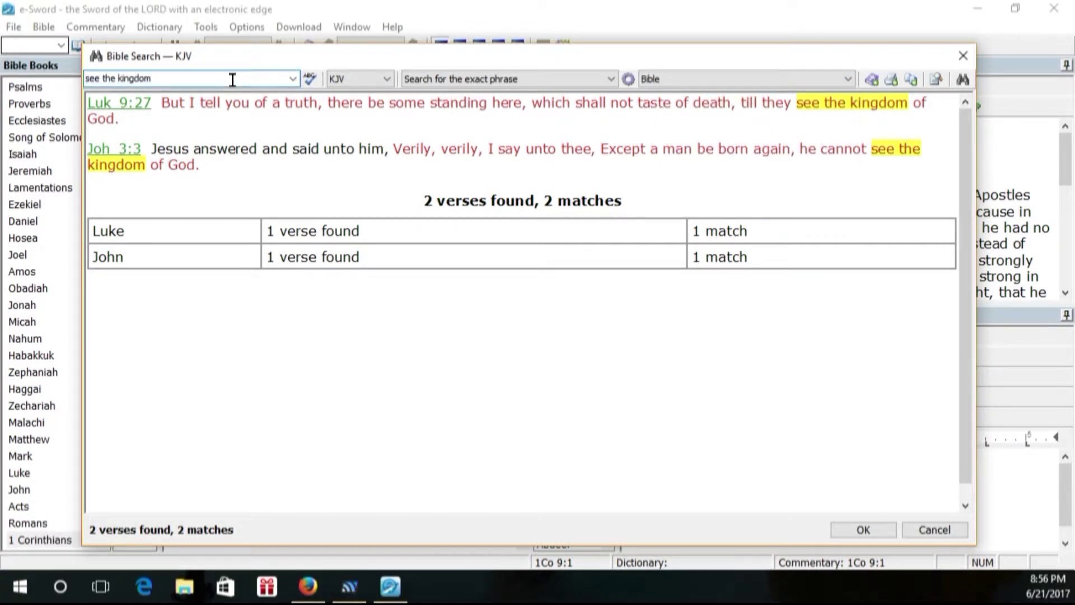
pyautogui.press('Return')
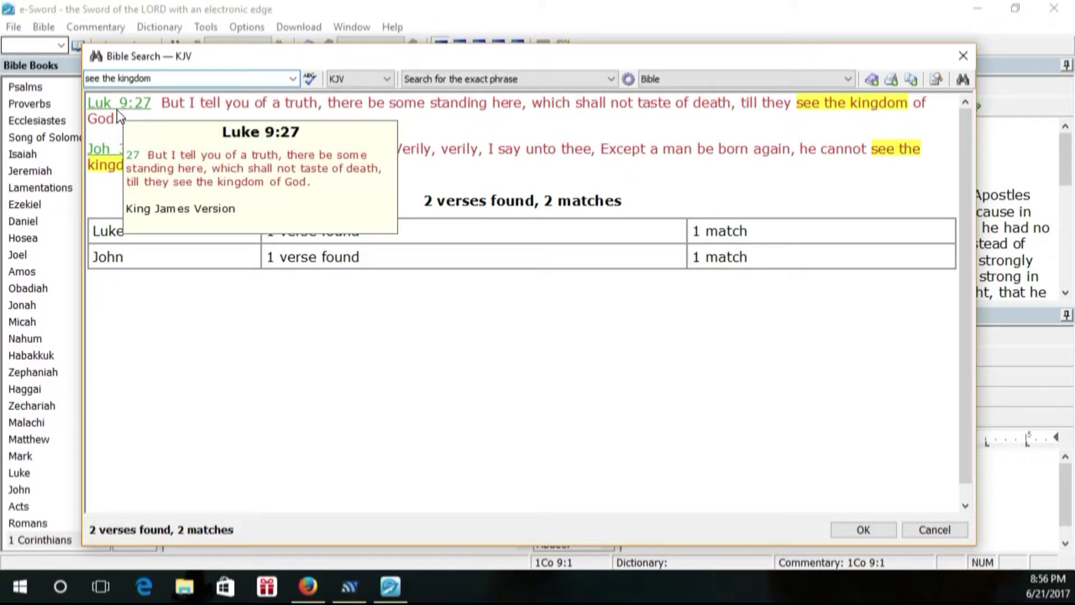
# Move the search window aside, go to John 3:3 from the search results, and close the search
pyautogui.moveTo(219, 63); pyautogui.dragTo(401, 44)
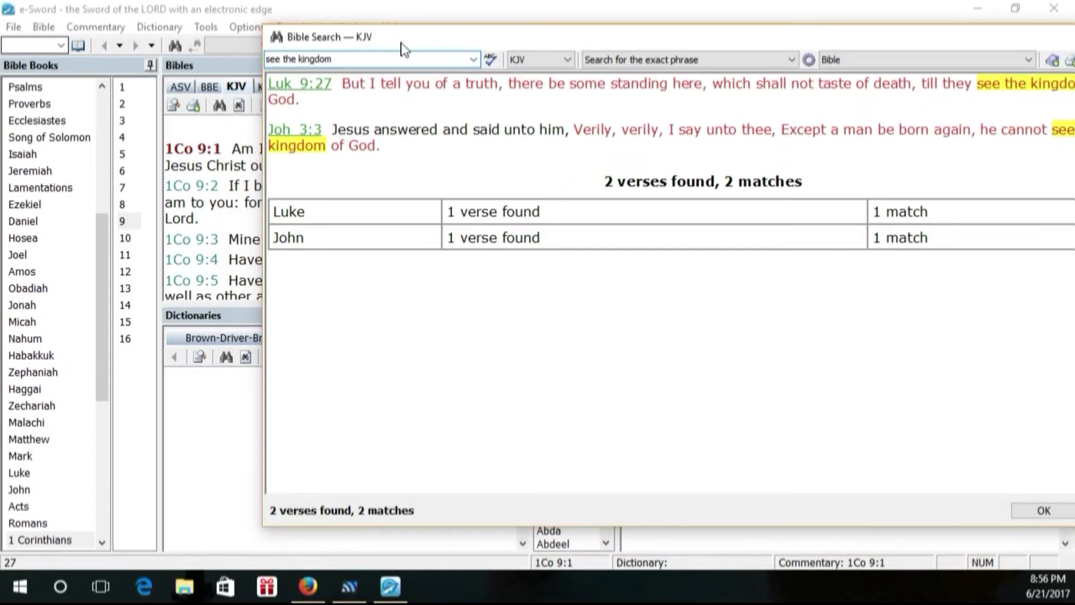
pyautogui.moveTo(312, 137)
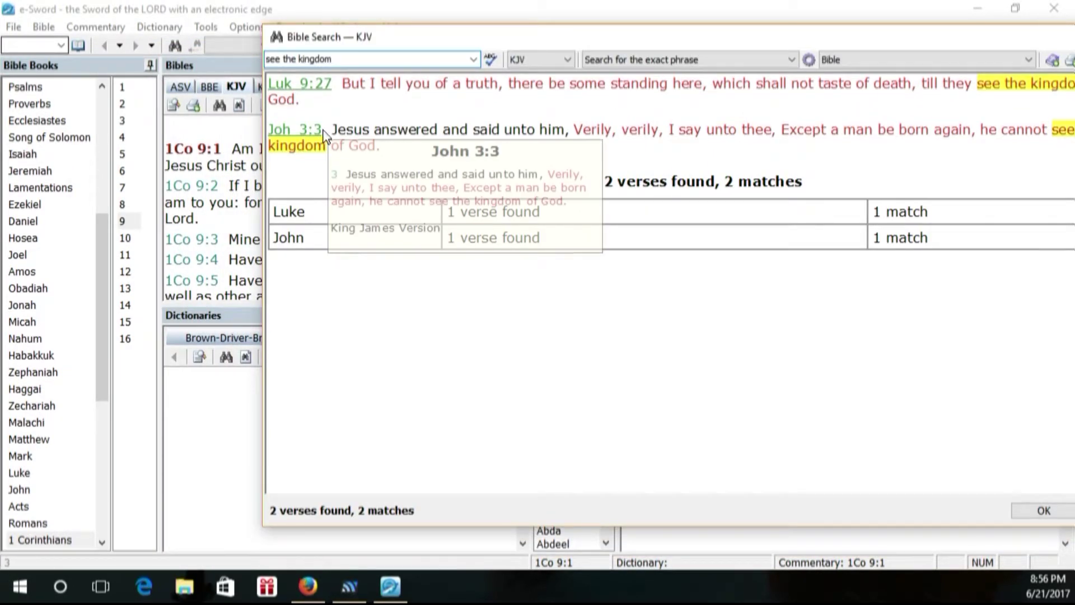
pyautogui.click(292, 130)
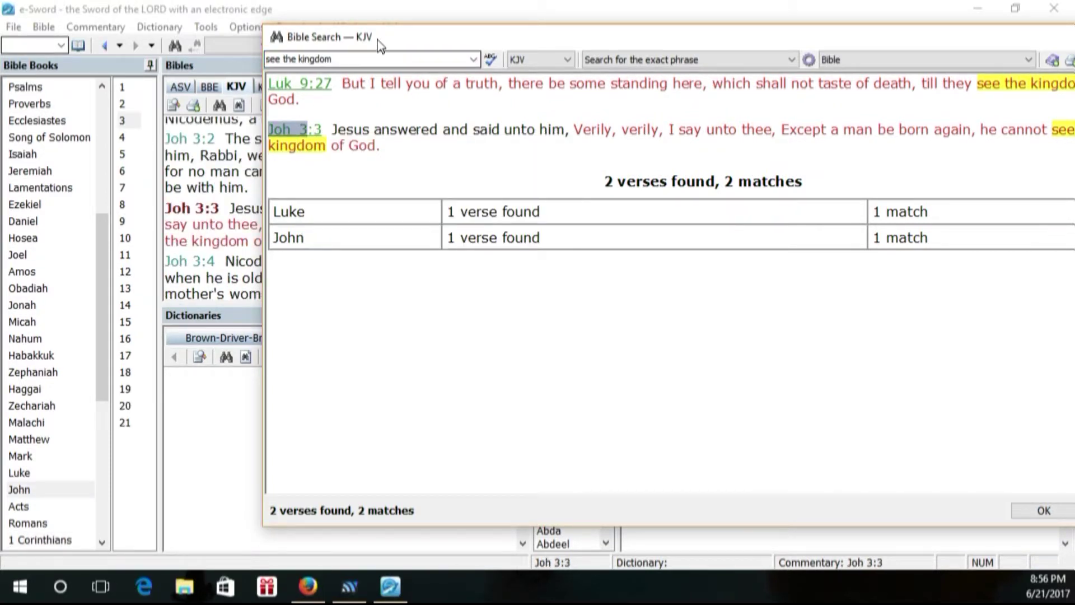
pyautogui.moveTo(547, 47); pyautogui.dragTo(456, 43)
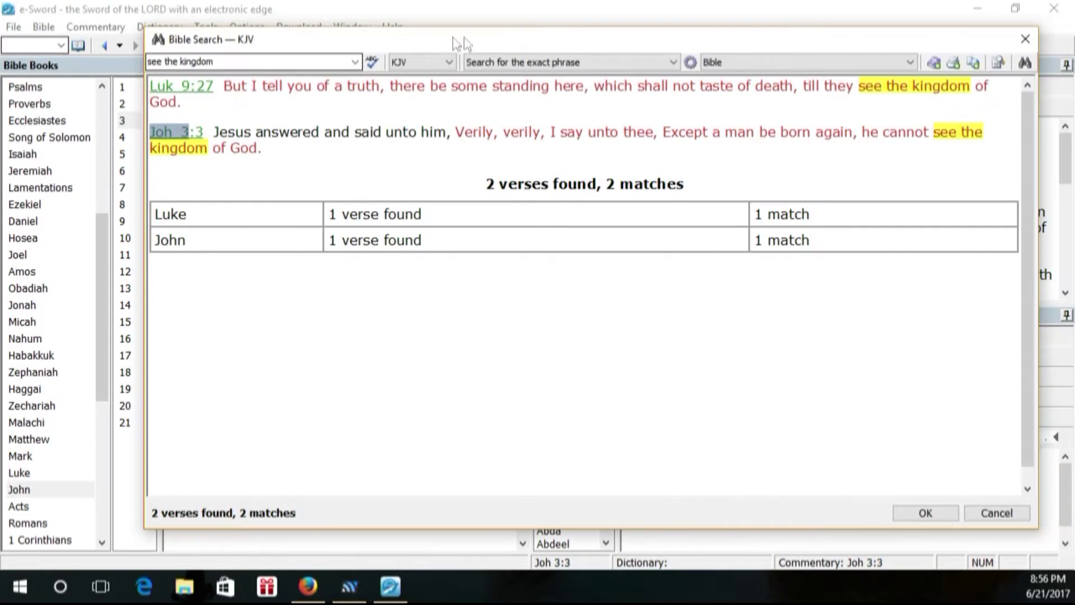
pyautogui.click(926, 513)
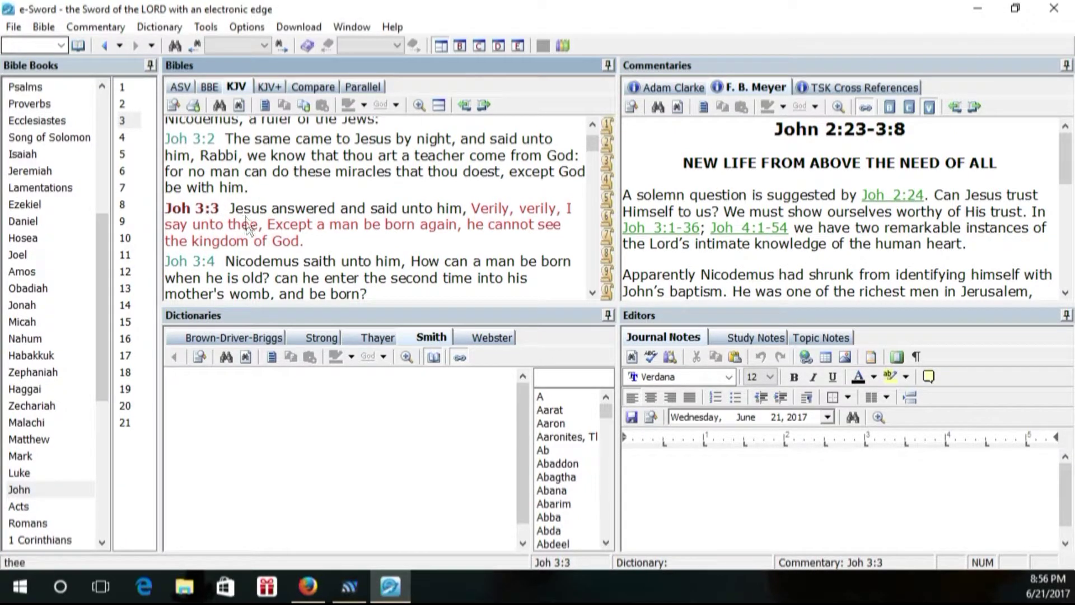
# Read the passage around John 3:3, view it in the KJV+ version with Strong's numbers, and return to KJV
pyautogui.scroll(1, 492, 196)
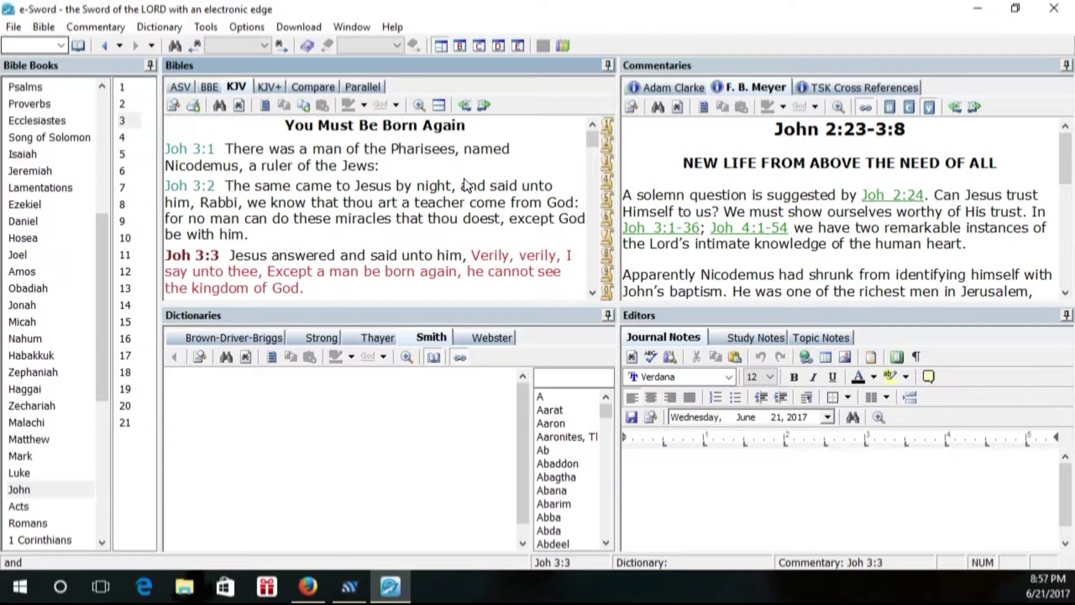
pyautogui.scroll(-5, 465, 184)
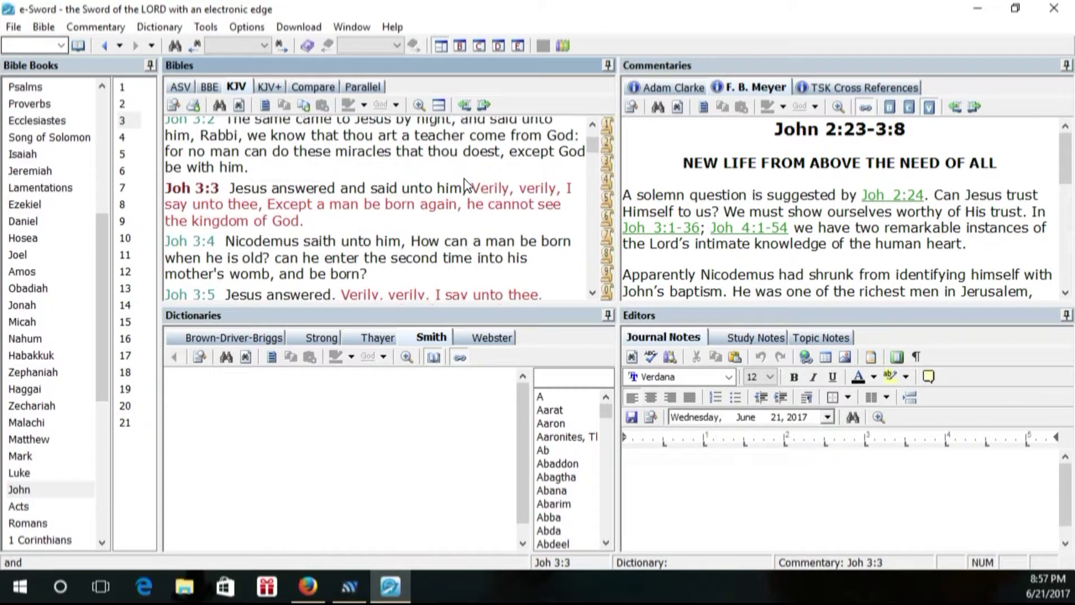
pyautogui.scroll(5, 465, 184)
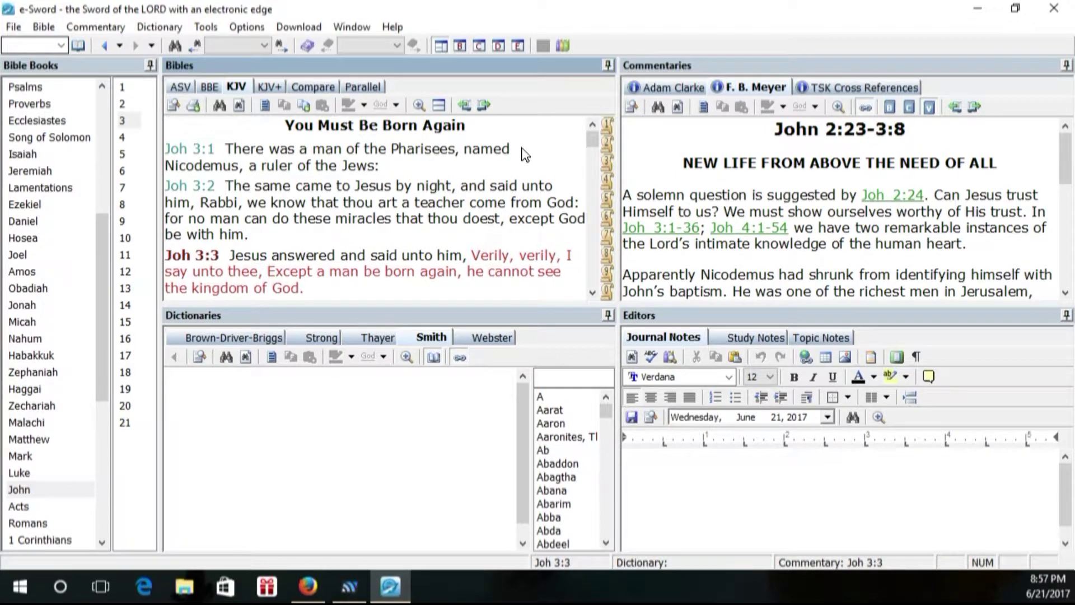
pyautogui.click(270, 87)
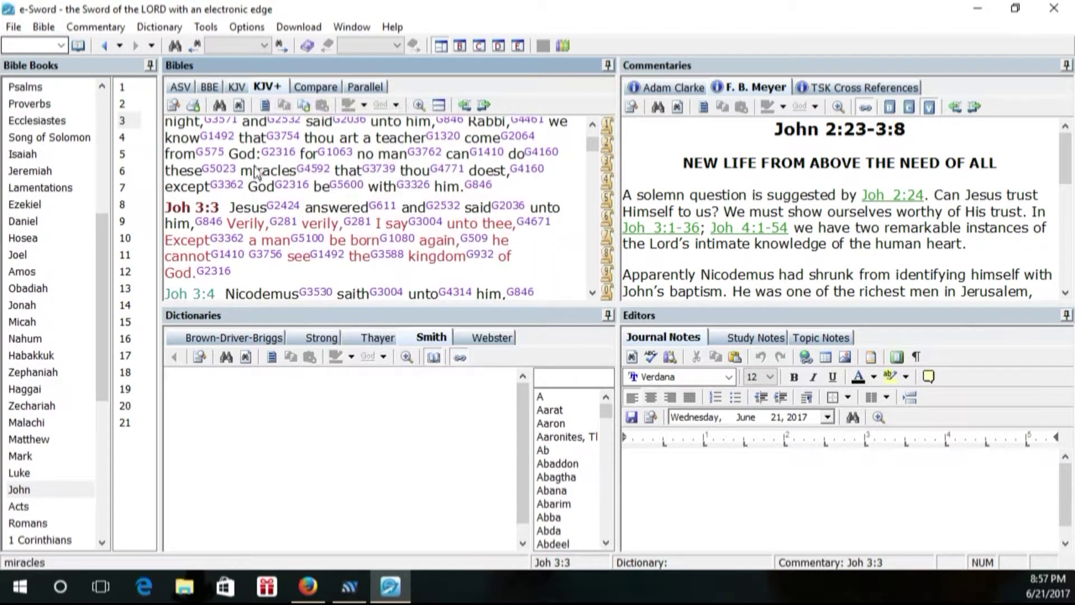
pyautogui.moveTo(286, 227)
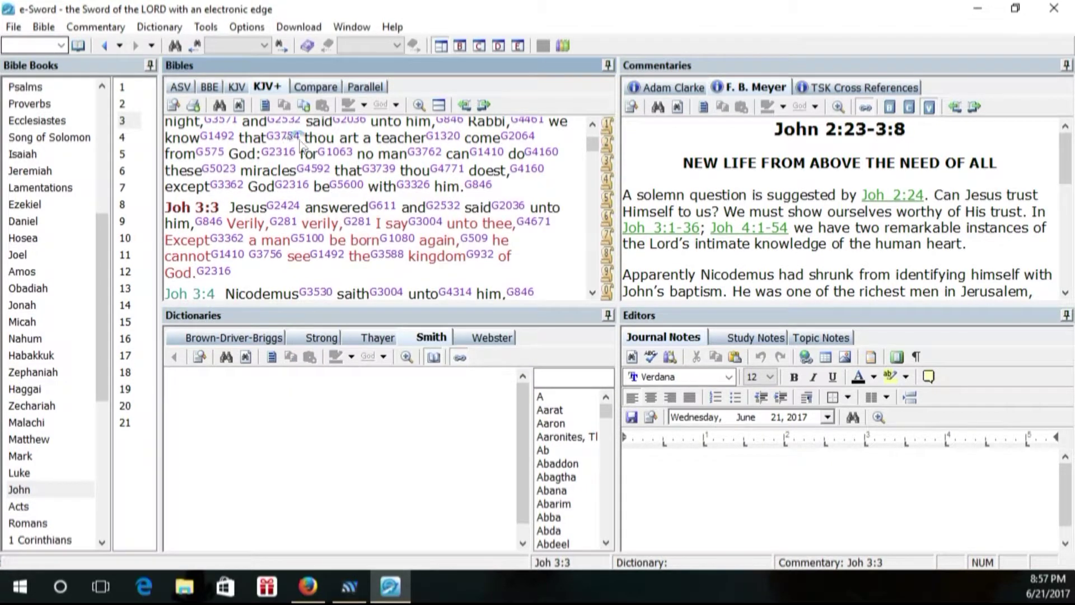
pyautogui.click(238, 91)
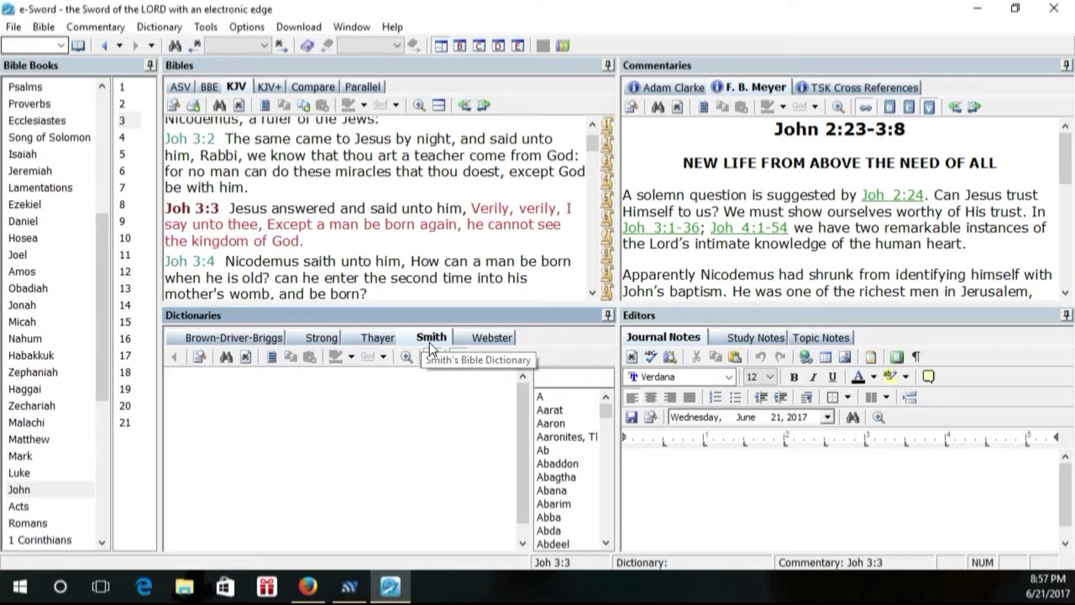
# Look up the word "born" from John 3:3 in the Webster dictionary
pyautogui.click(399, 239)
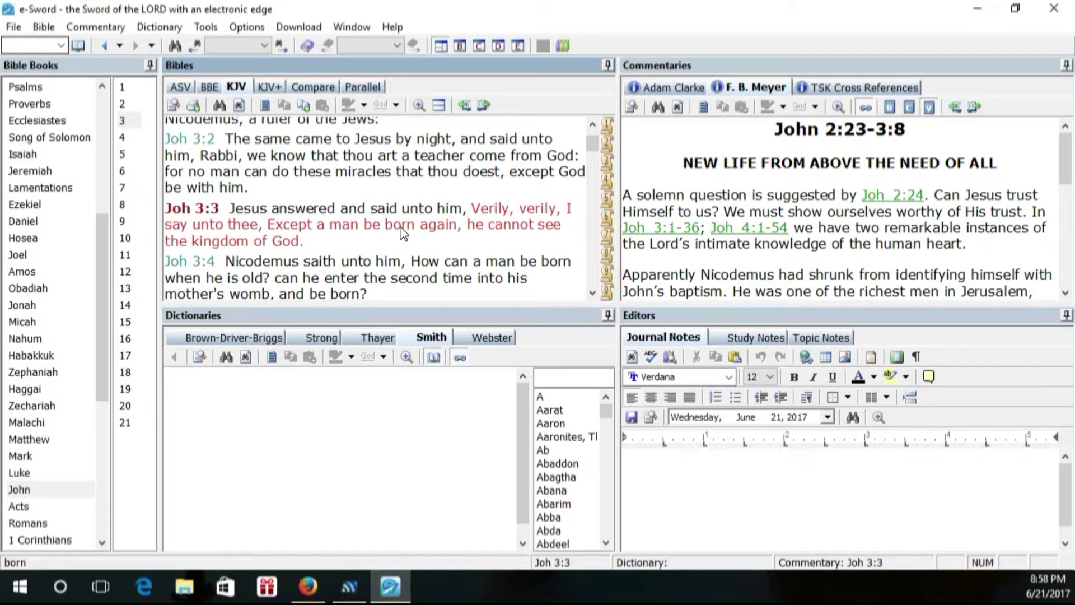
pyautogui.keyDown('shift'); pyautogui.click(401, 233); pyautogui.keyUp('shift')
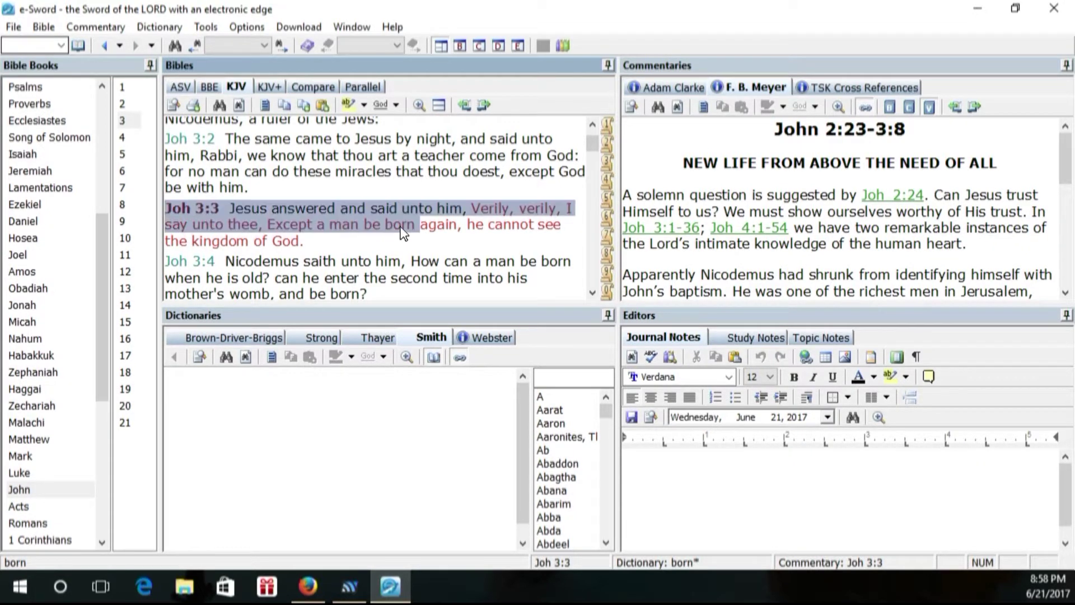
pyautogui.click(484, 337)
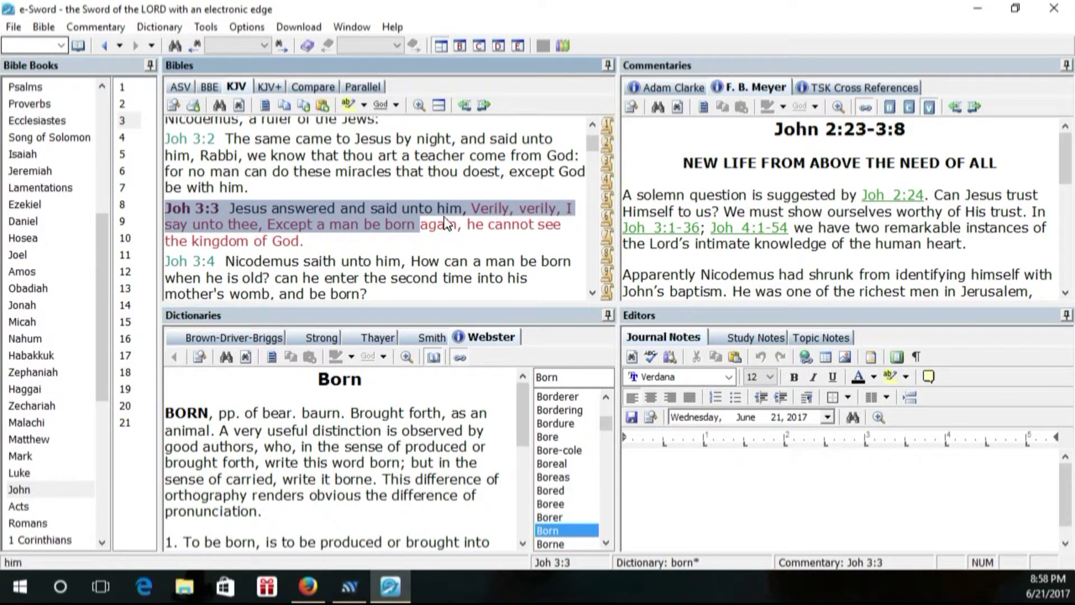
# Look up the word "flesh" from John 3:6 in the Webster dictionary and in the Smith dictionary
pyautogui.scroll(-3, 445, 223)
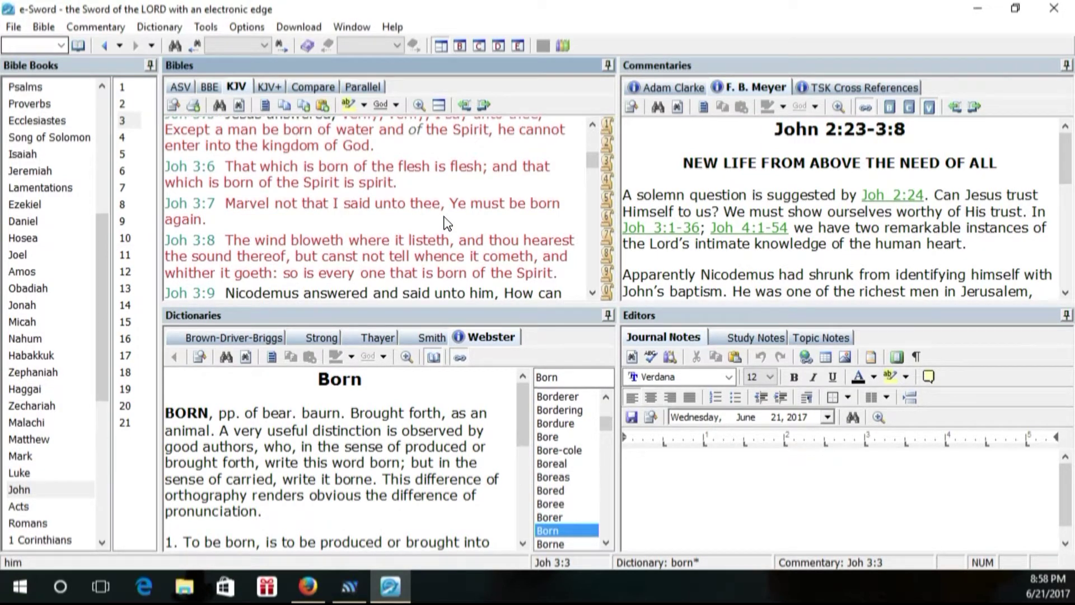
pyautogui.click(415, 172)
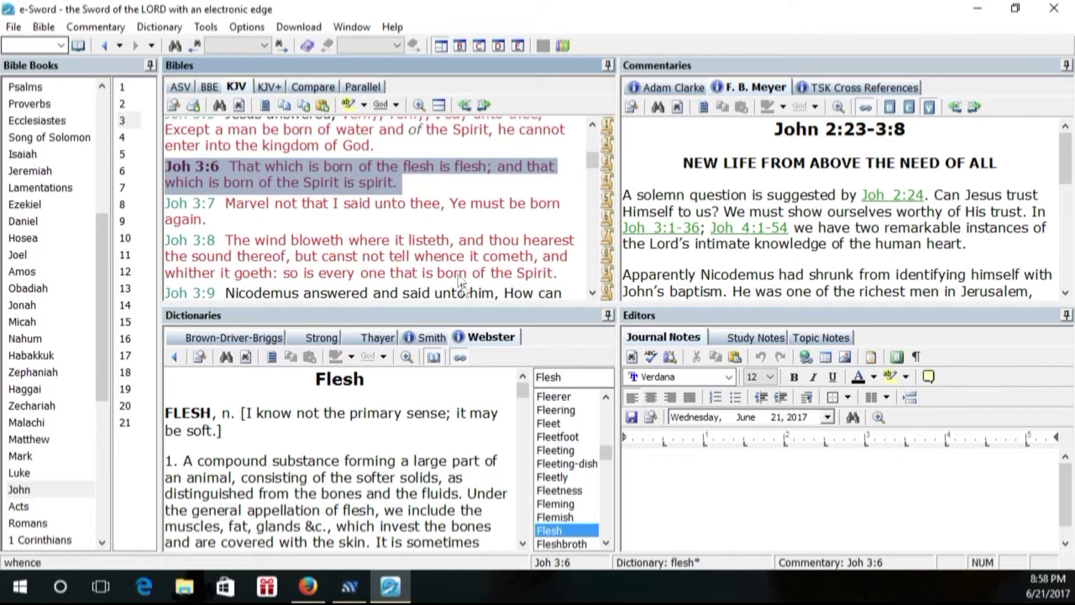
pyautogui.click(425, 337)
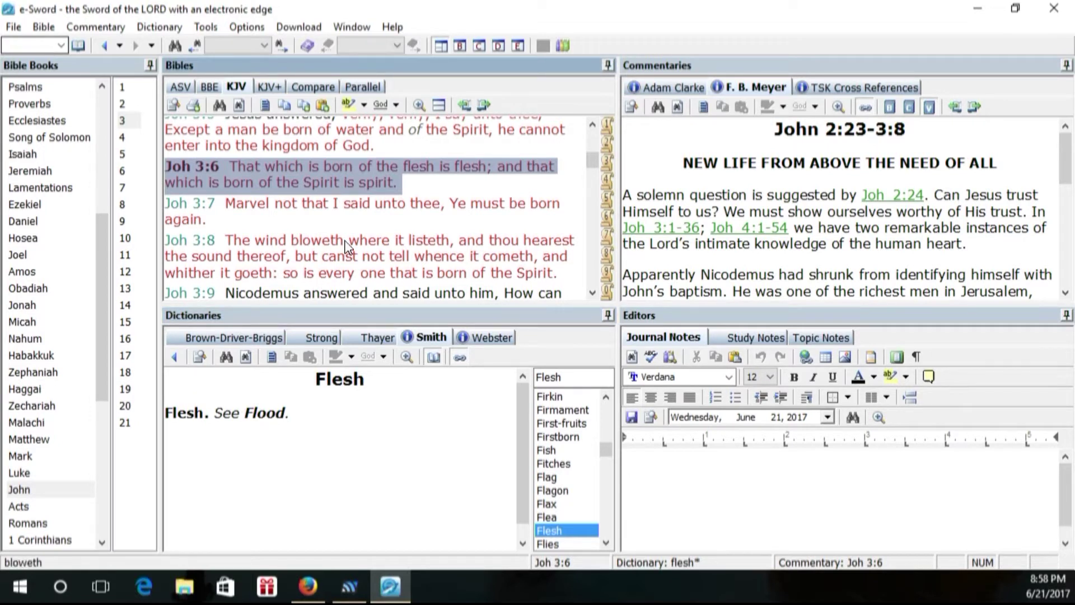
# Look up the word "bloweth" from John 3:8 in the Smith dictionary and read on to John 3:13
pyautogui.click(316, 248)
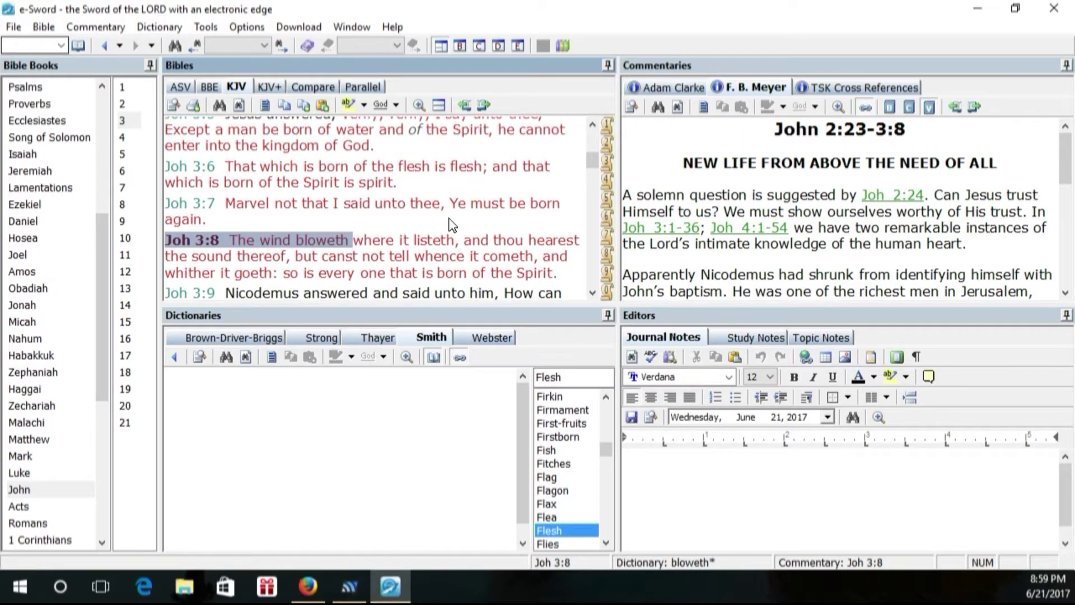
pyautogui.scroll(-3, 451, 224)
pyautogui.scroll(-2, 451, 224)
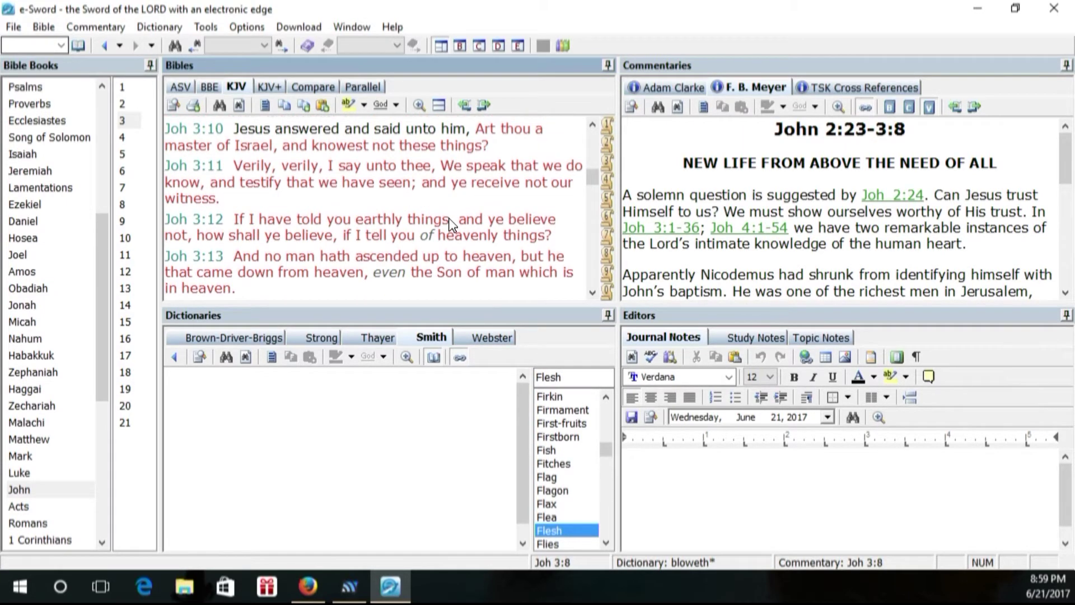
# Switch the Bible text to the ASV version and look up "Marvel" from John 3:7 in the Webster dictionary
pyautogui.click(178, 88)
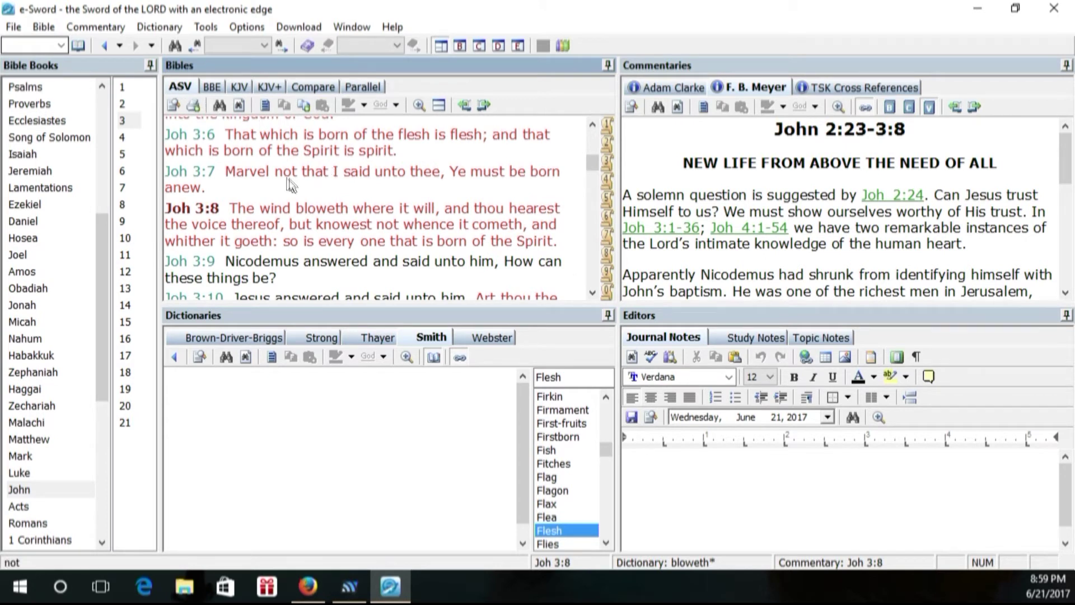
pyautogui.click(247, 174)
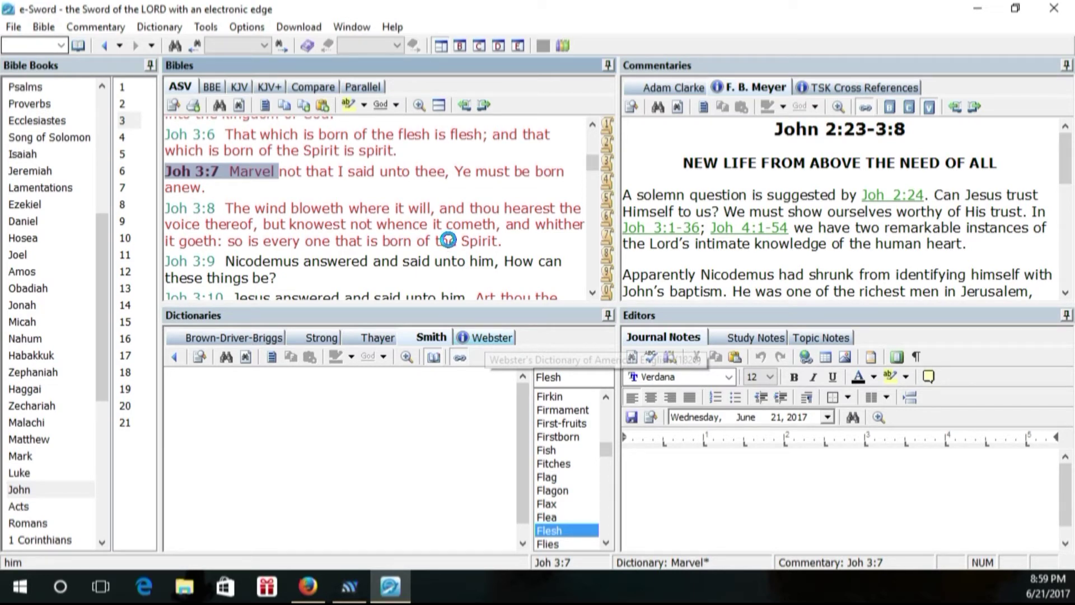
pyautogui.click(408, 451)
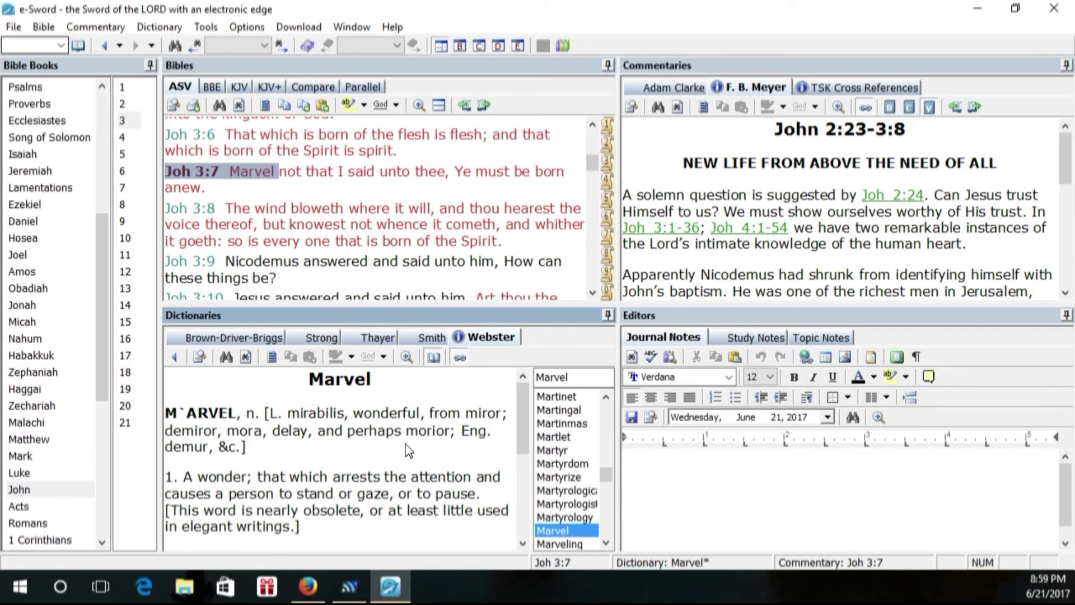